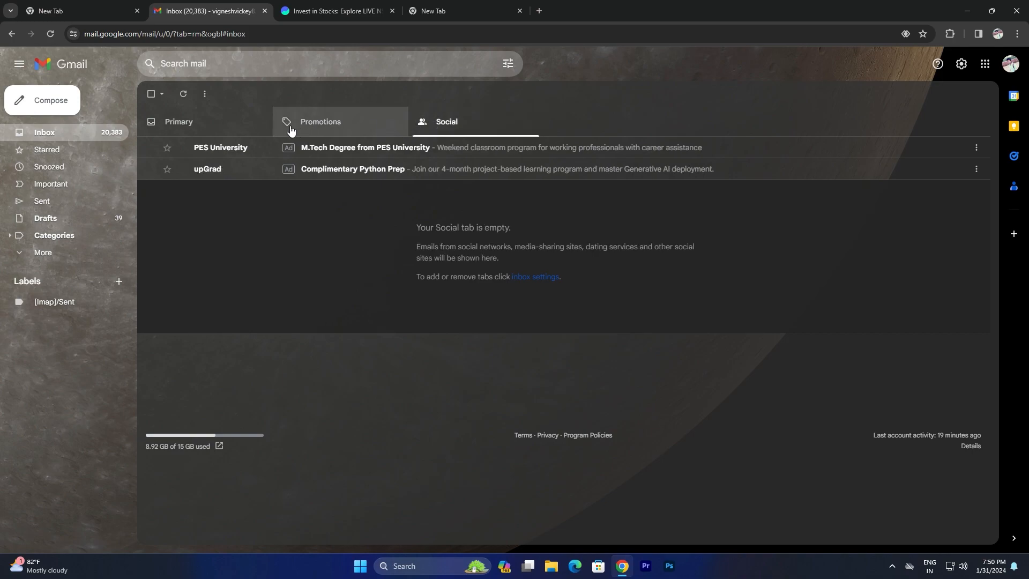
Enable the Updates category in the inbox settings and save the changes
click(960, 64)
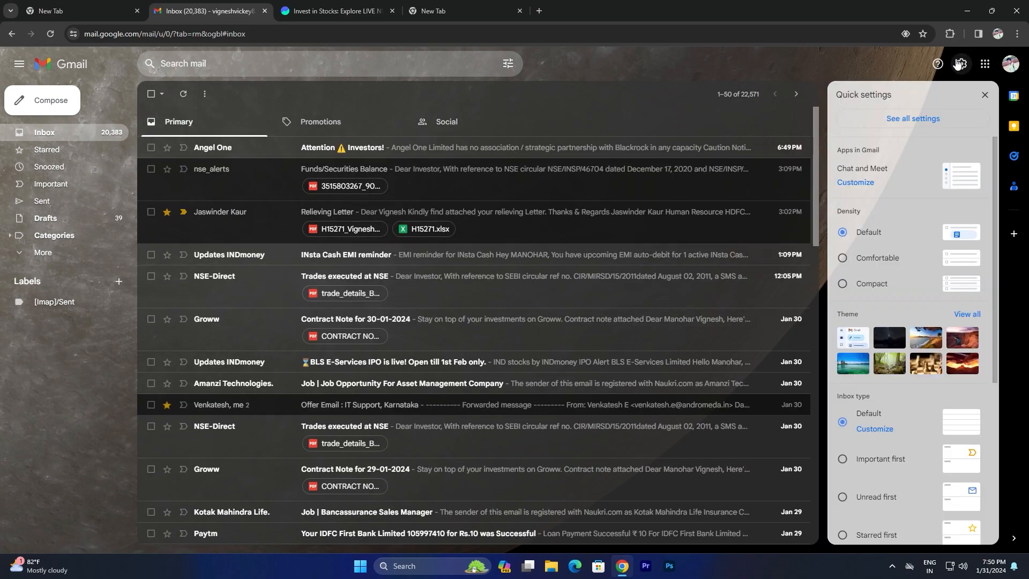
click(914, 119)
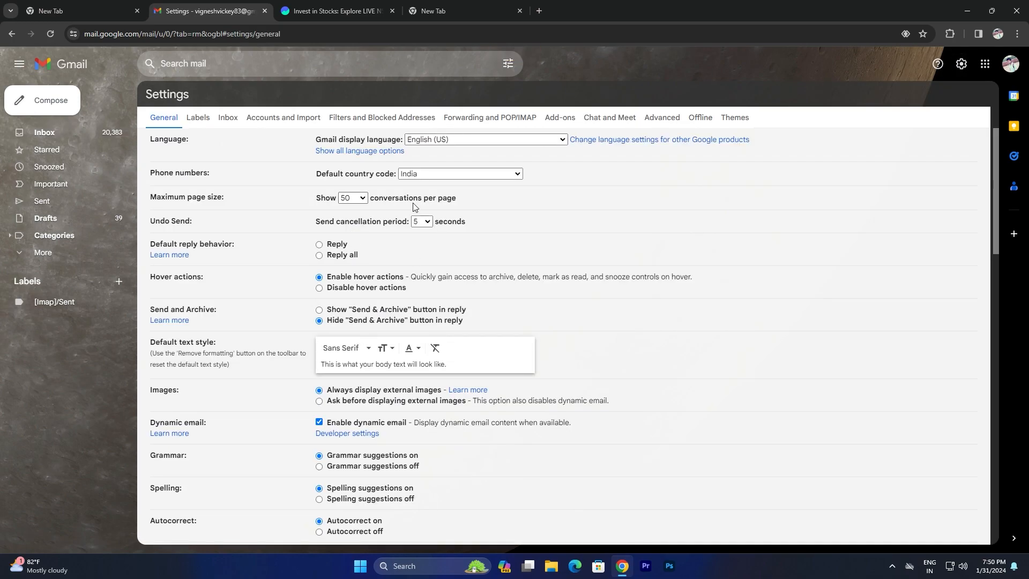
click(226, 115)
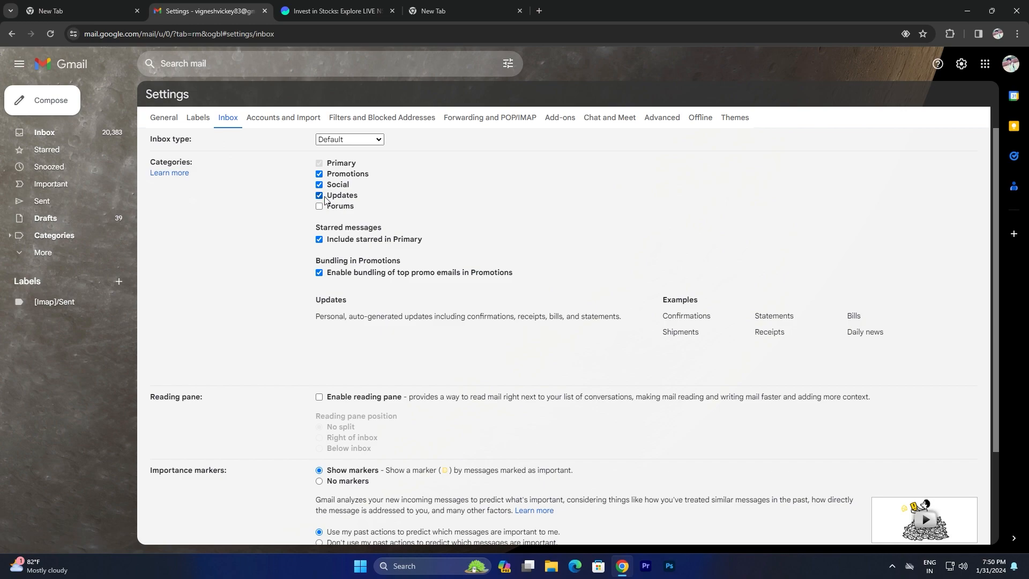
scroll(434, 217, down, 3)
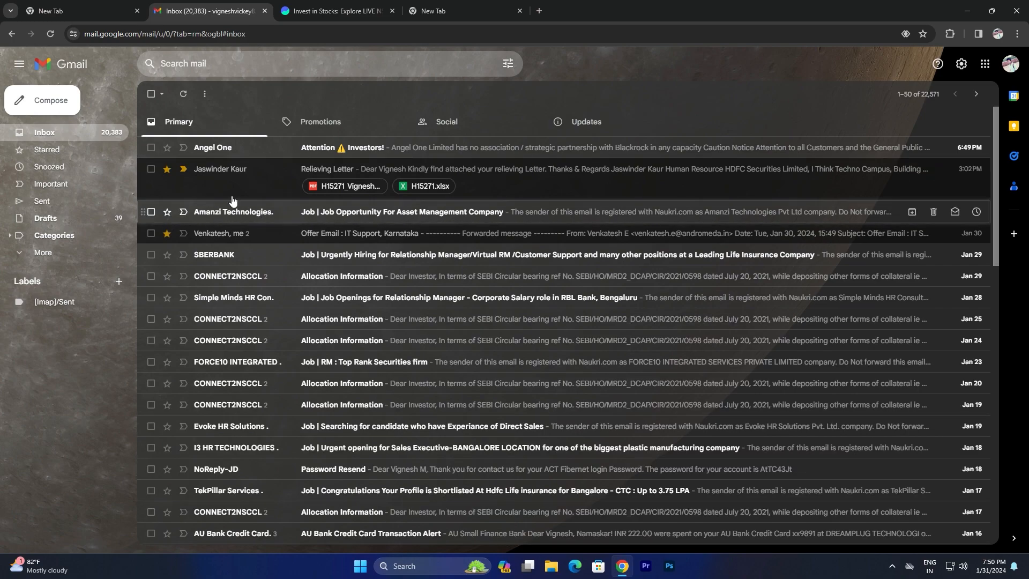
Compare the messages sorted into the Updates and Primary inbox categories
click(568, 122)
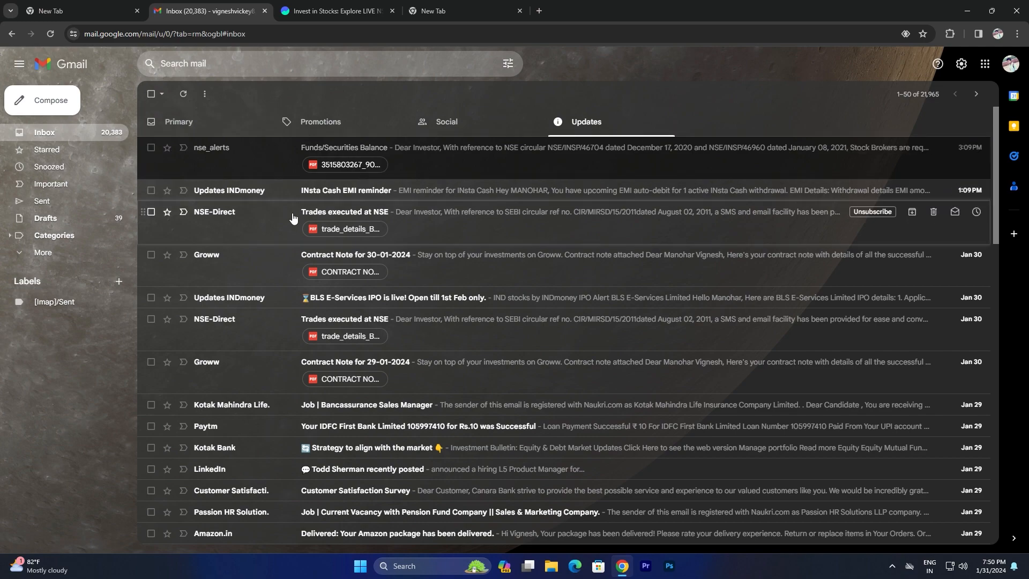
click(207, 120)
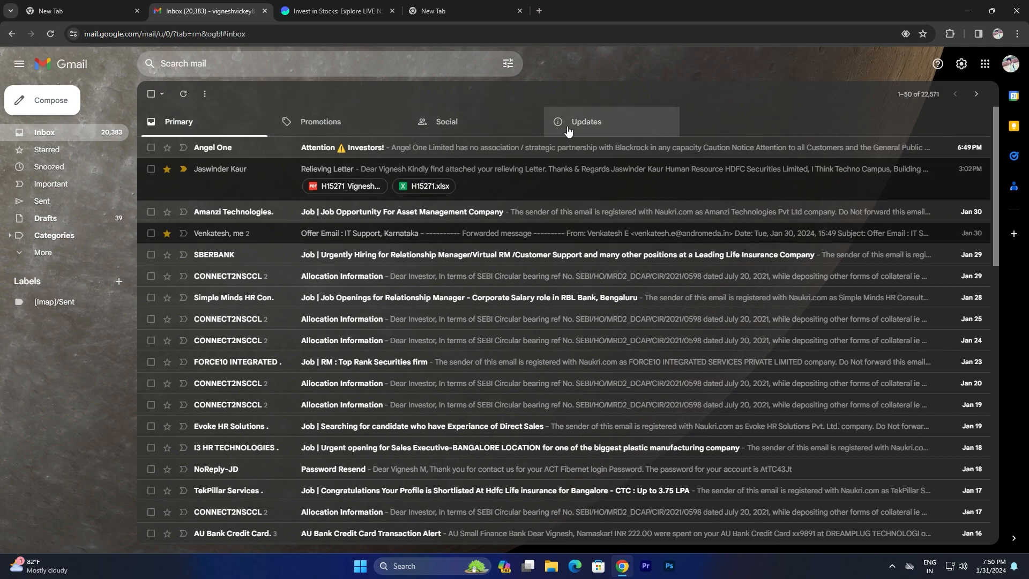
click(586, 129)
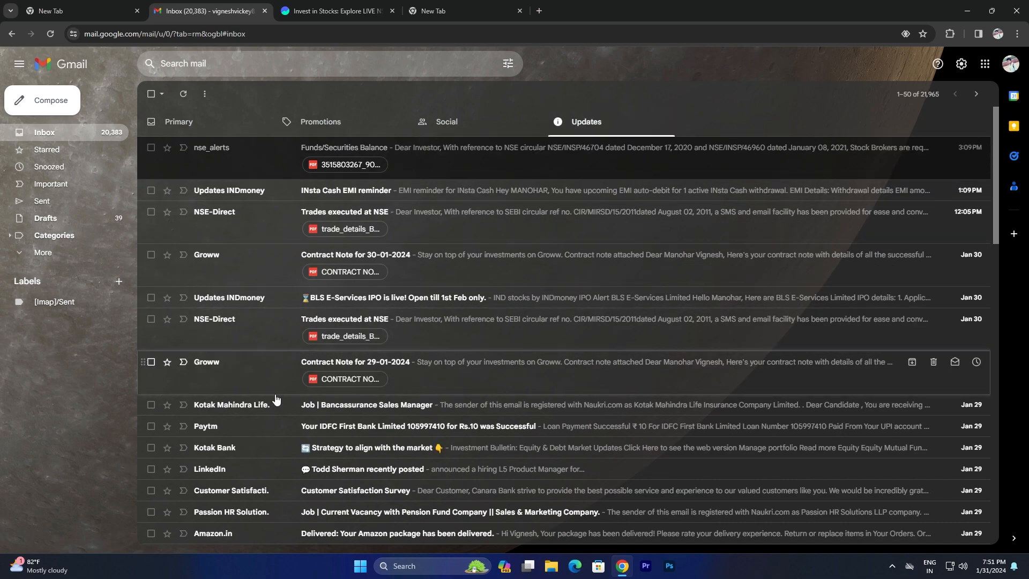
Find all emails from the Kotak Mahindra Life sender of the Bancassurance Sales Manager job message and delete them
scroll(301, 399, down, 3)
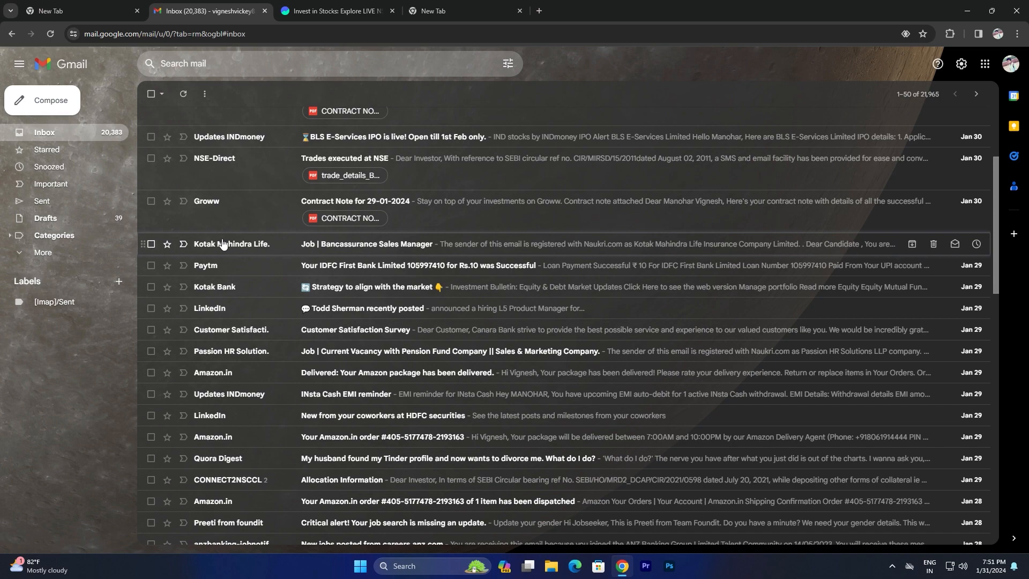
right_click(241, 246)
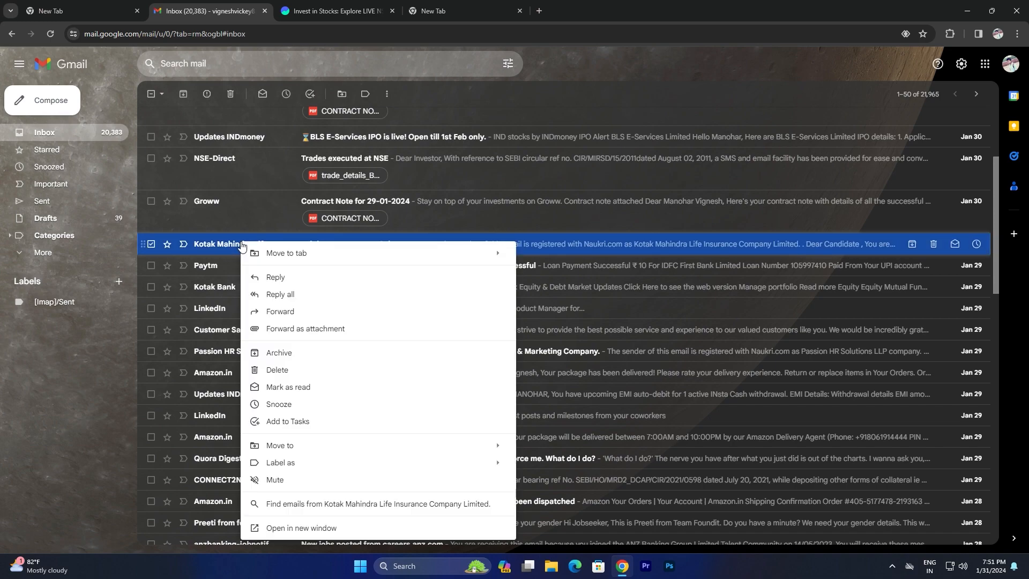
click(318, 505)
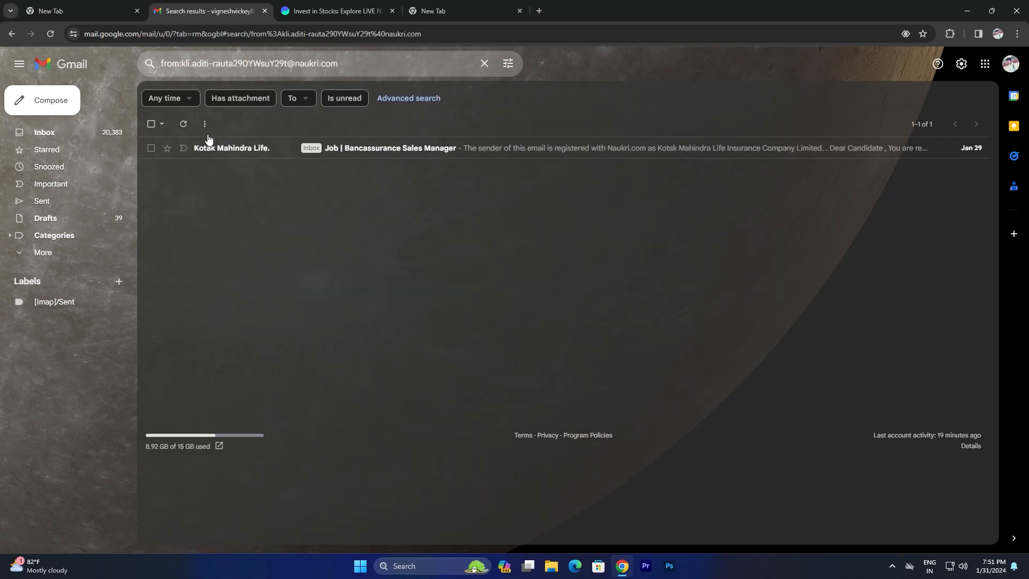
click(152, 149)
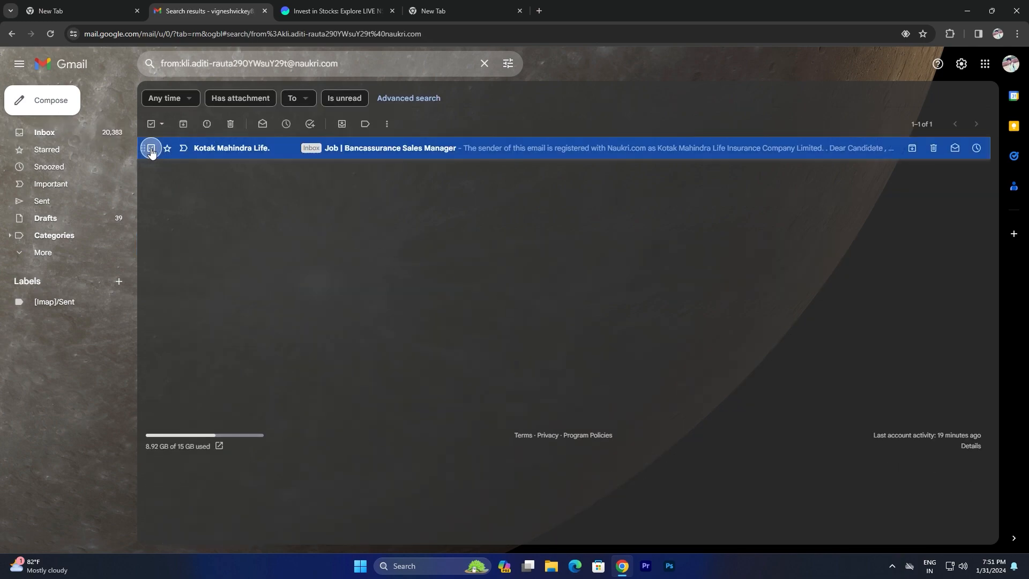
click(231, 124)
Find all emails from Paytm using its message in the inbox's Updates category, and look through the matches
click(53, 132)
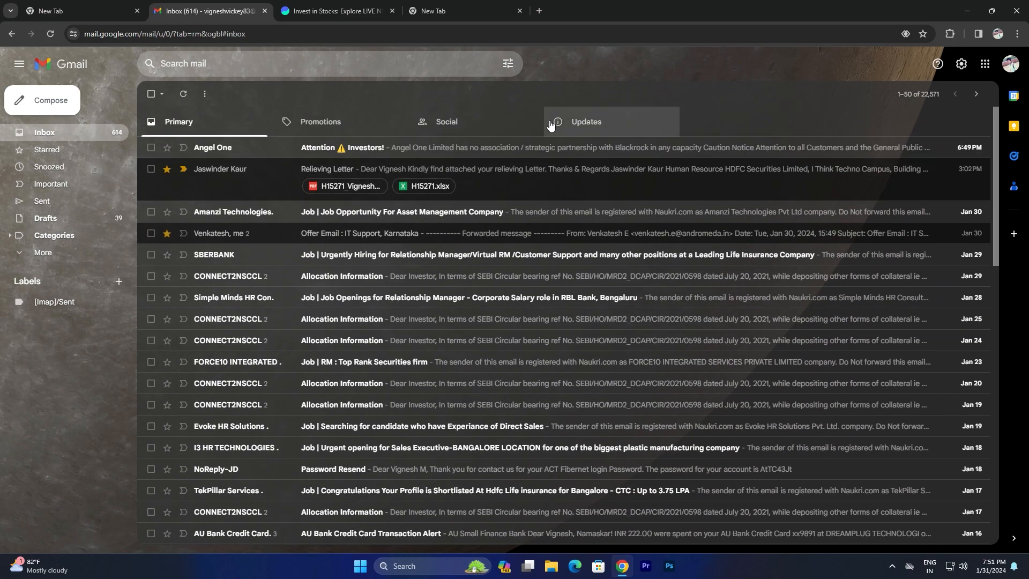
click(560, 122)
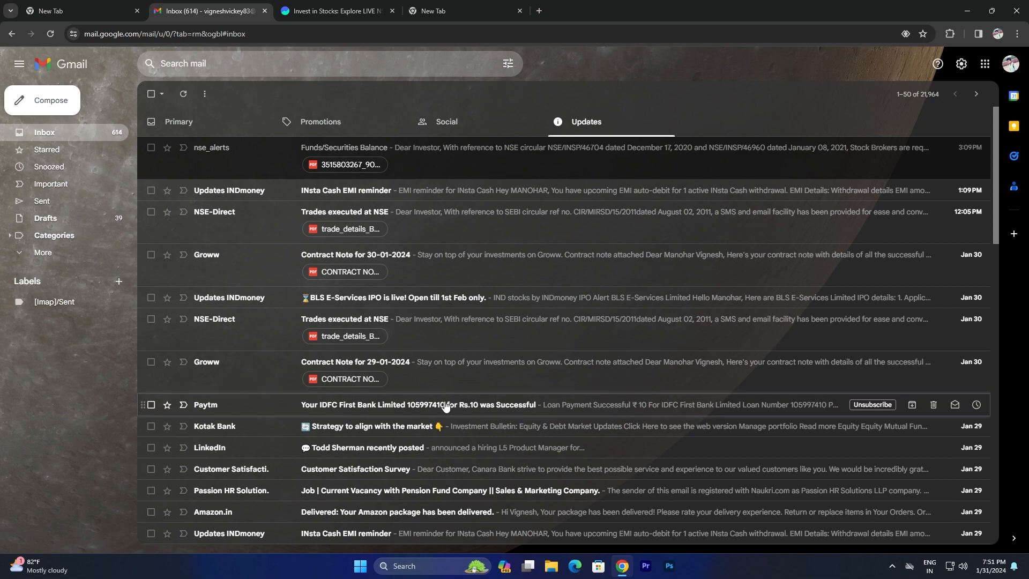
right_click(209, 409)
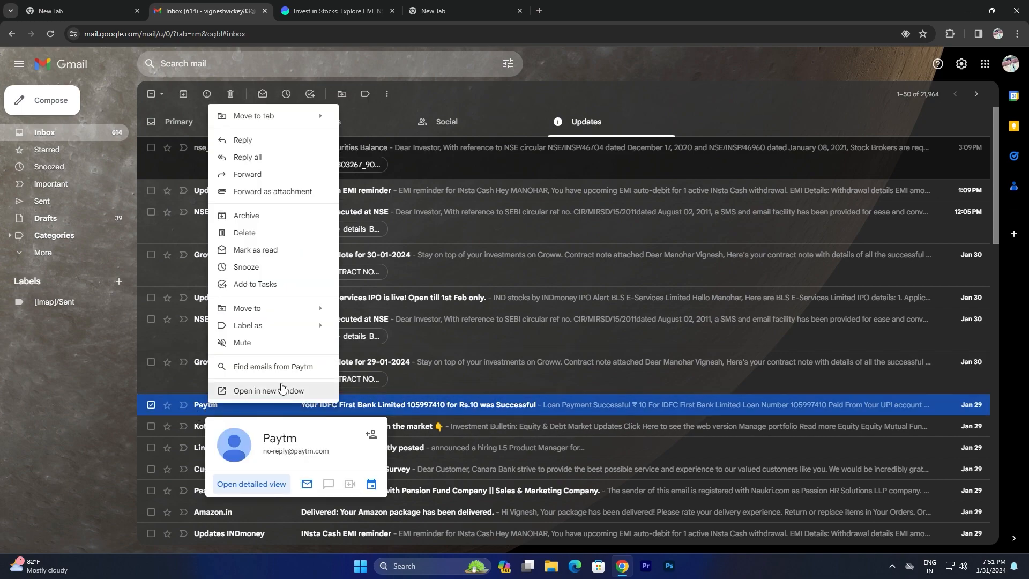
click(311, 368)
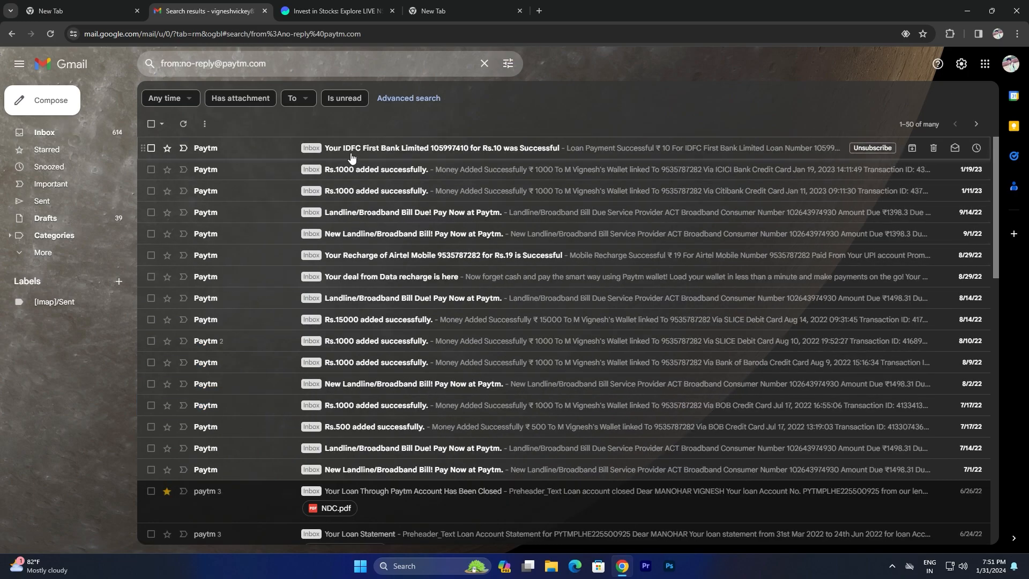
scroll(498, 200, down, 8)
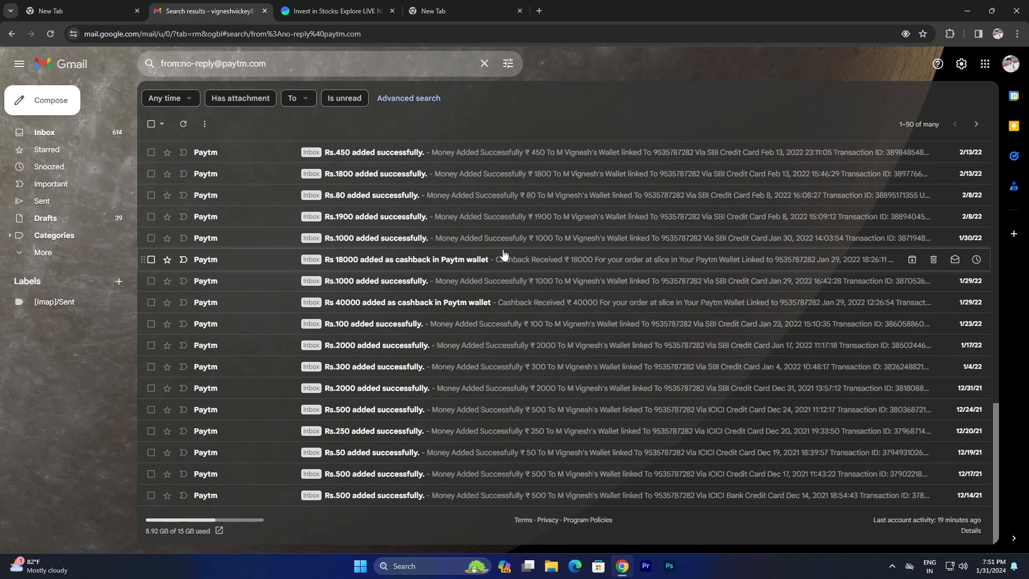
scroll(502, 254, up, 8)
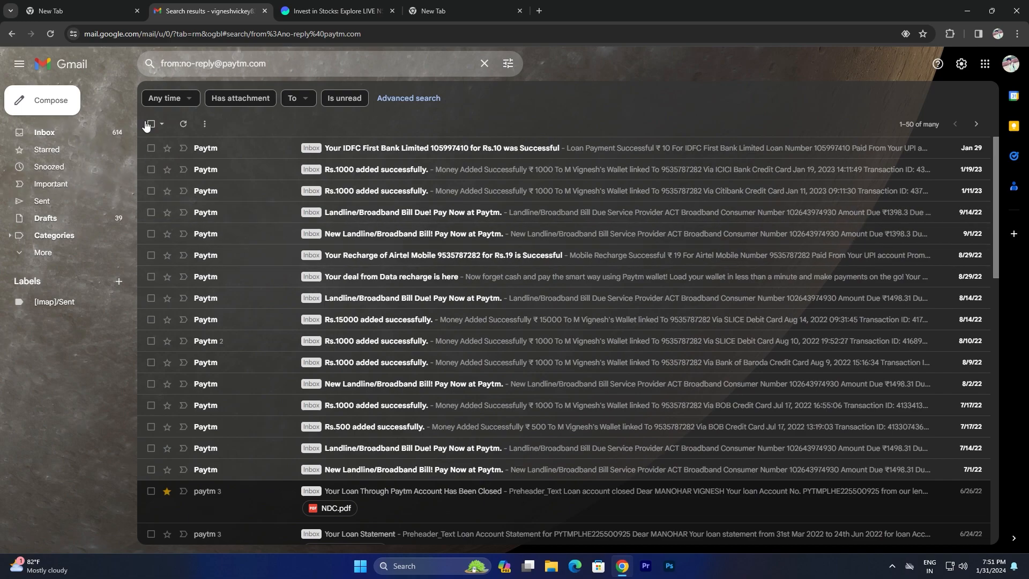
Select all conversations matching the Paytm search and delete them, confirming the bulk action
click(150, 124)
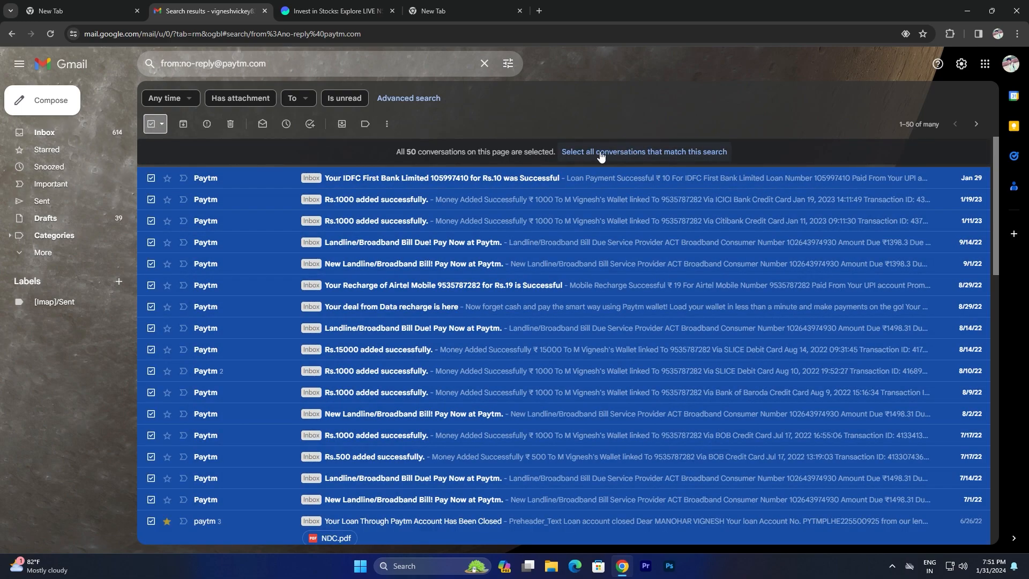
click(643, 153)
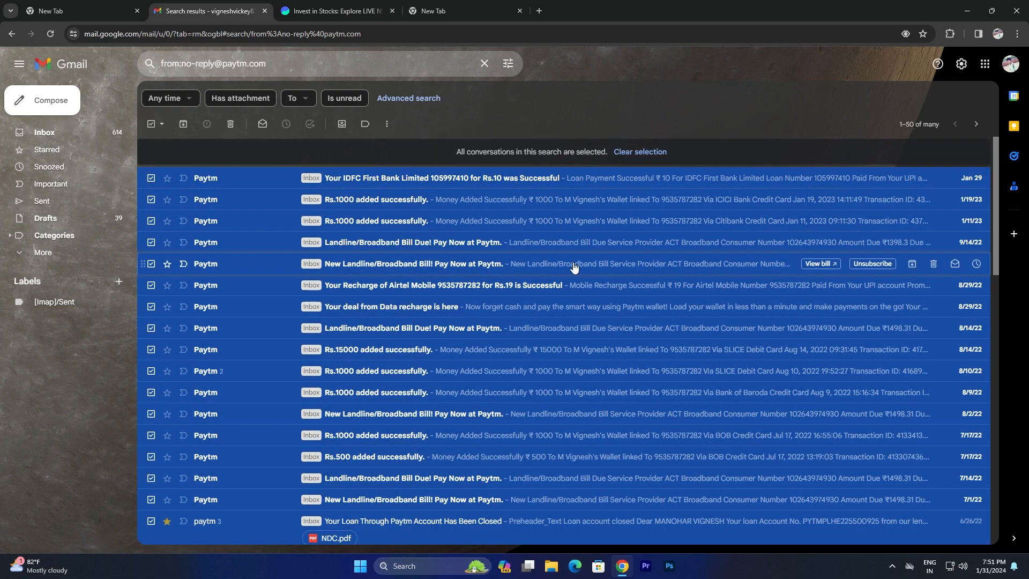
click(231, 125)
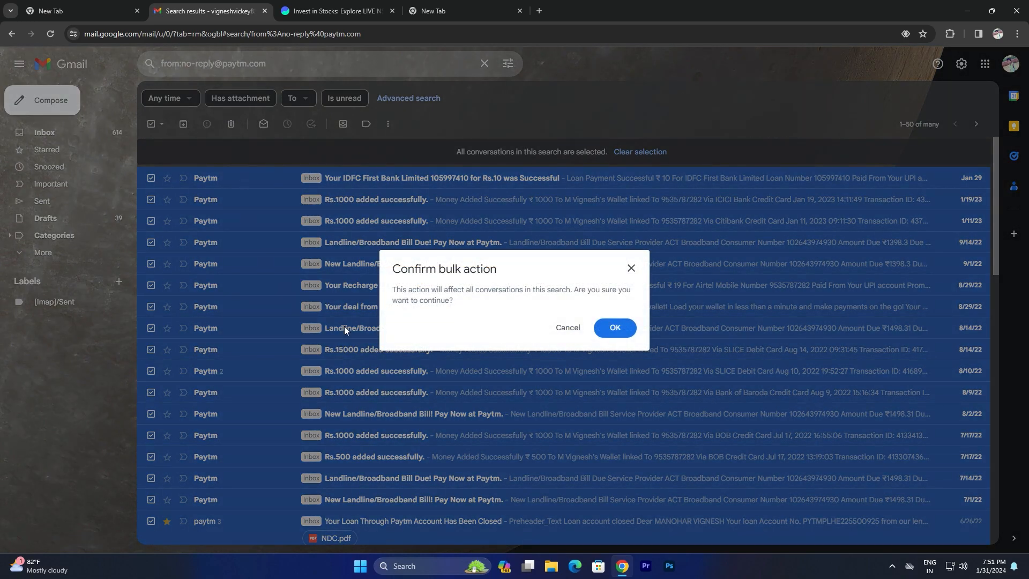
click(617, 327)
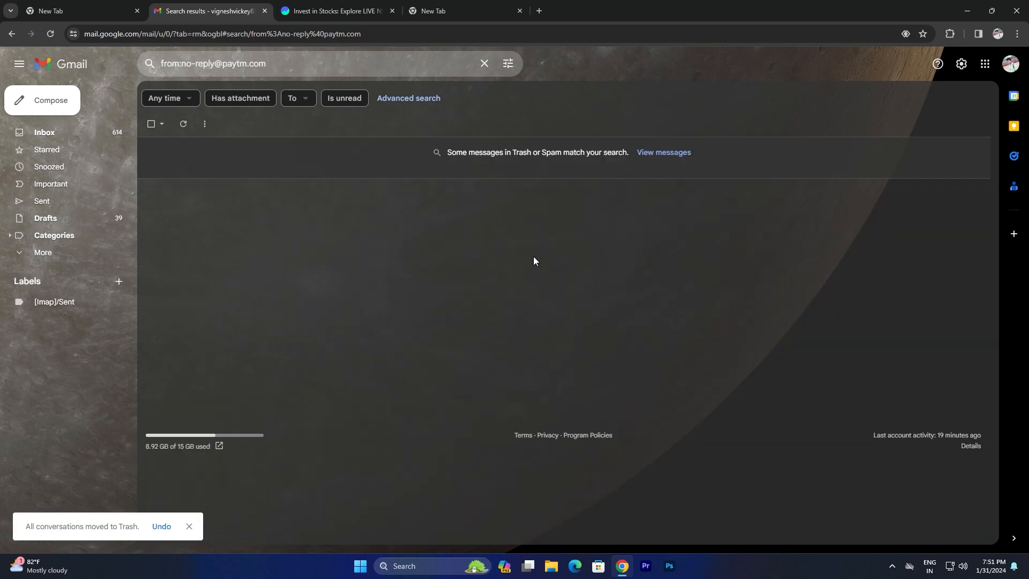
Find all emails from the Kotak Bank sender of the market strategy message in Updates, and look through the matches
click(61, 138)
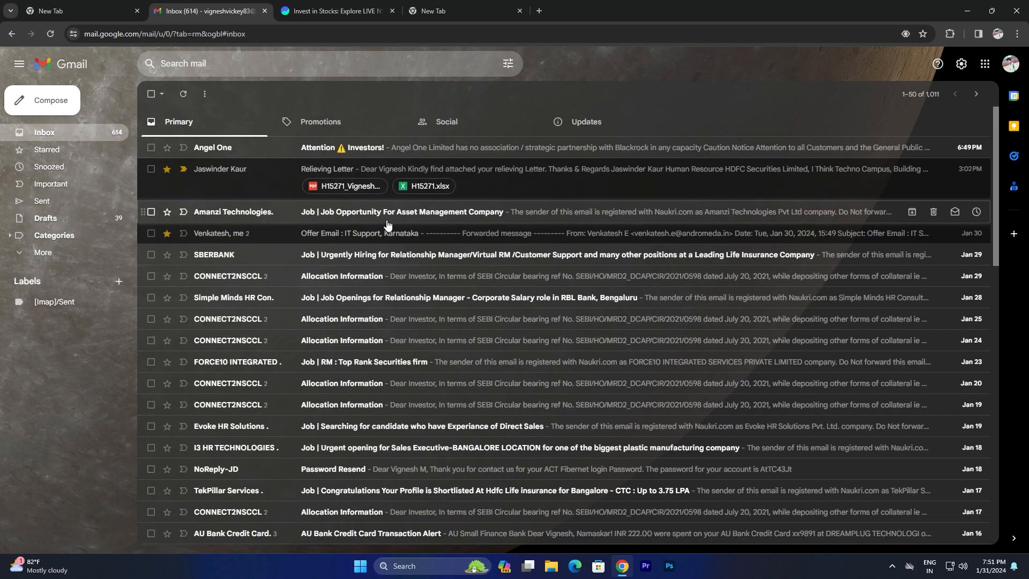
click(581, 122)
scroll(348, 328, down, 1)
scroll(349, 329, up, 1)
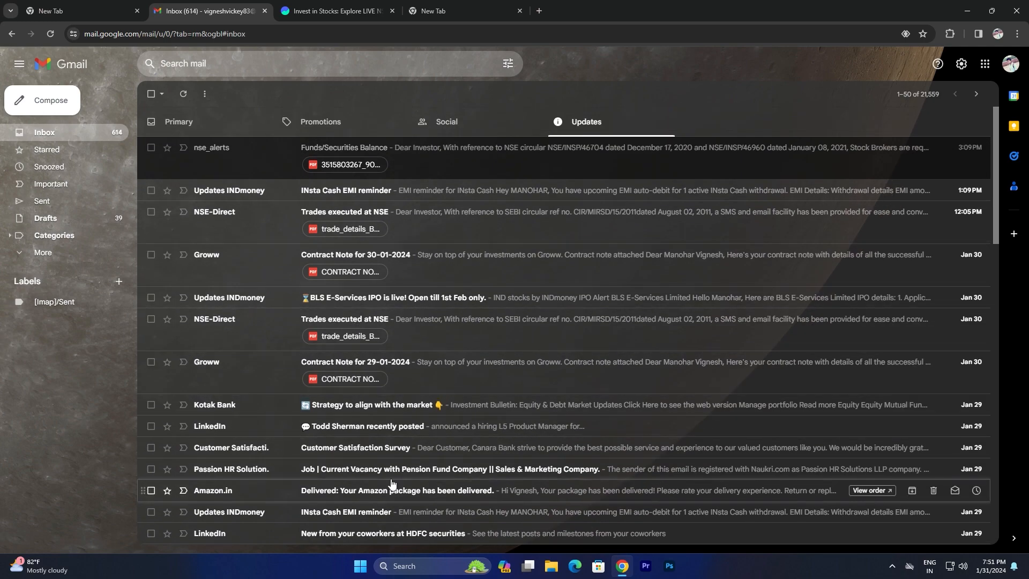
scroll(322, 472, down, 1)
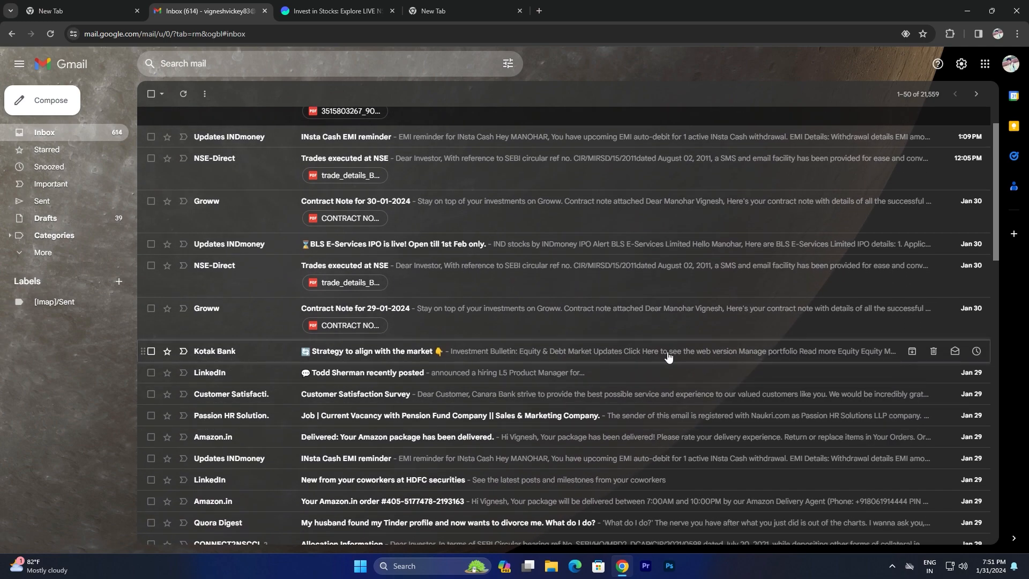
right_click(222, 354)
click(299, 320)
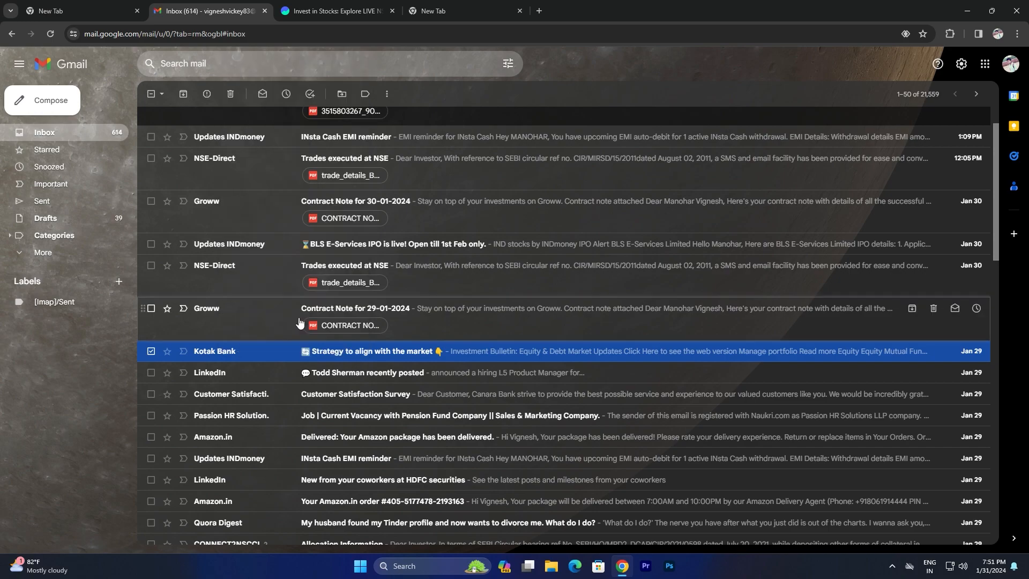
scroll(343, 325, down, 10)
scroll(358, 329, down, 3)
scroll(413, 435, up, 12)
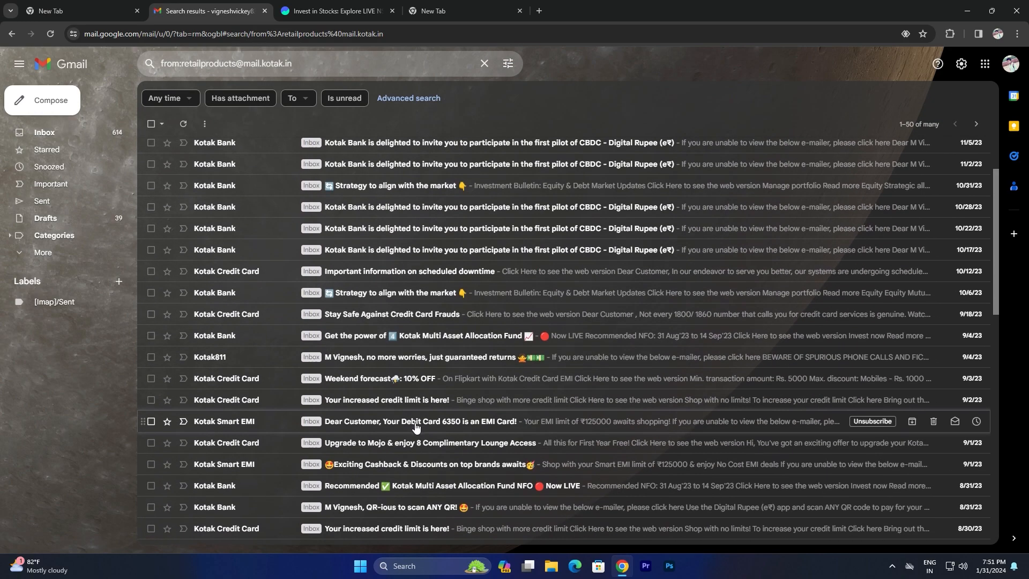
Select all conversations matching the Kotak Bank search and delete them, confirming the bulk action
click(151, 124)
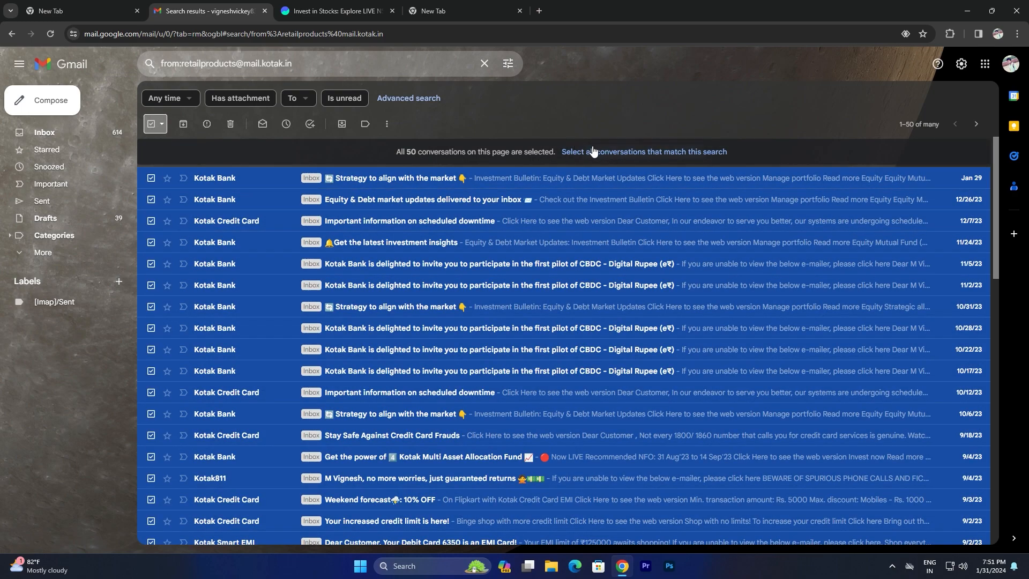
click(622, 153)
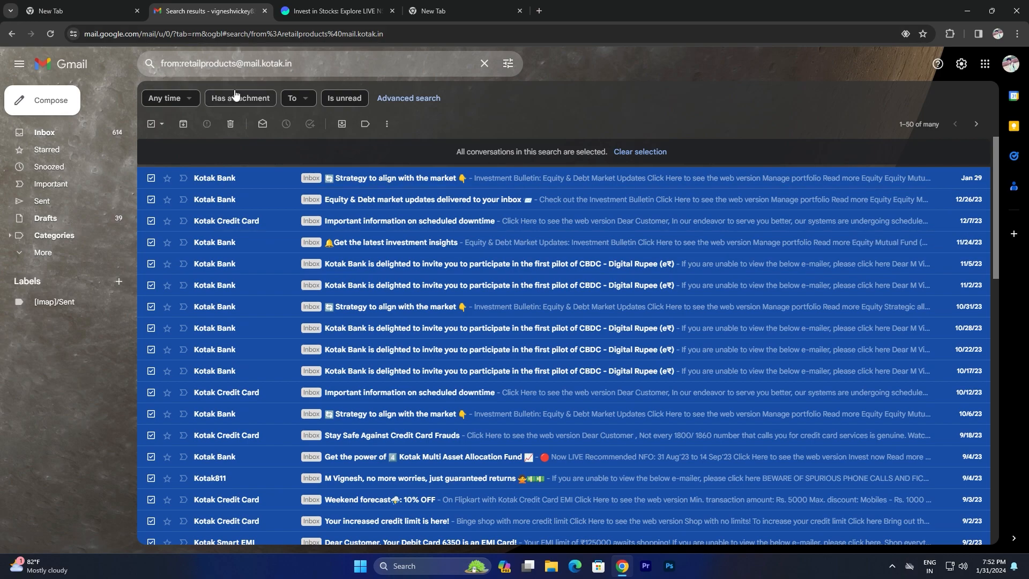
click(230, 125)
click(615, 328)
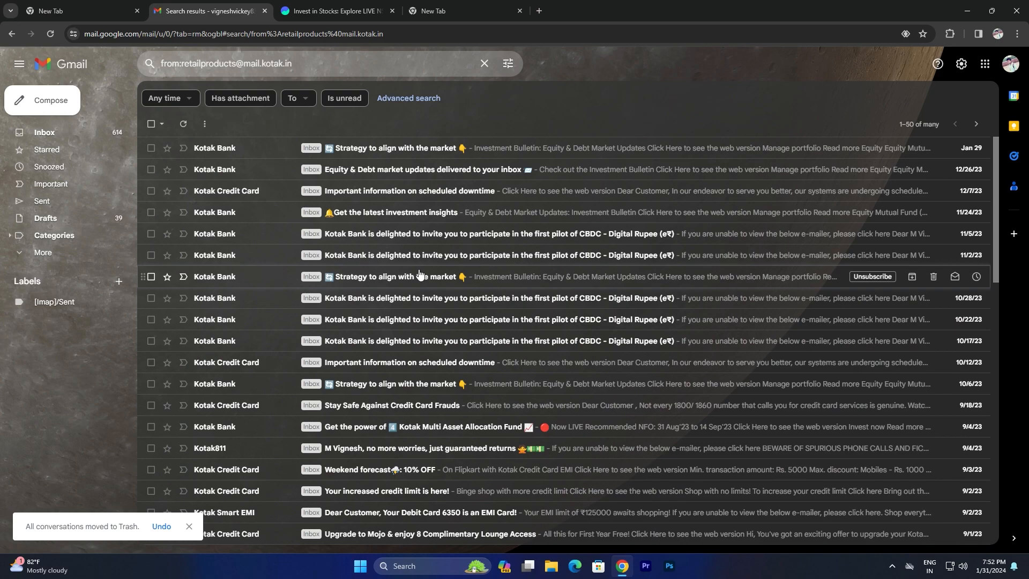
Find all emails from the Canara Bank sender of the Customer Satisfaction Survey in Updates, and look through the matches
click(79, 135)
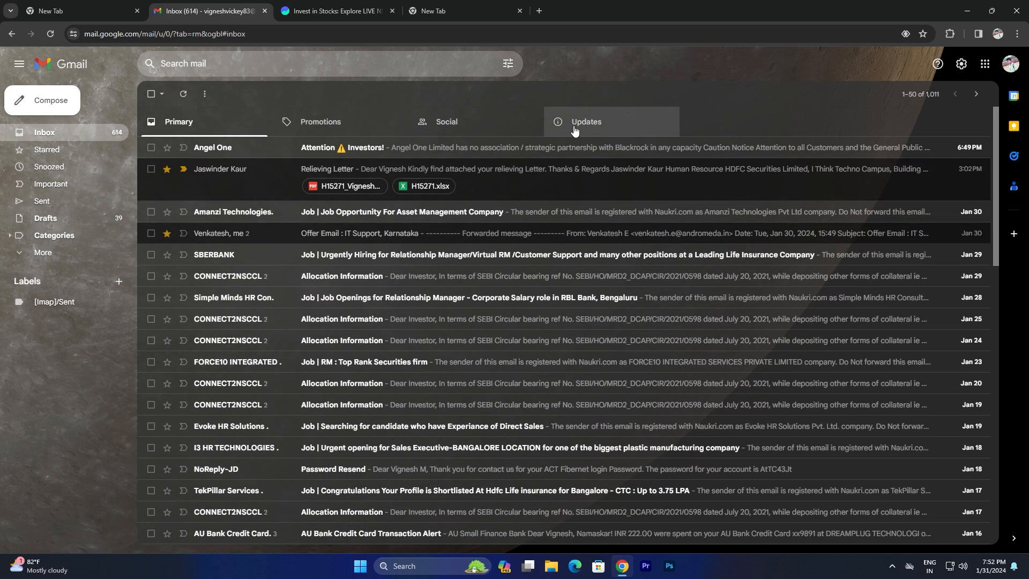
click(574, 131)
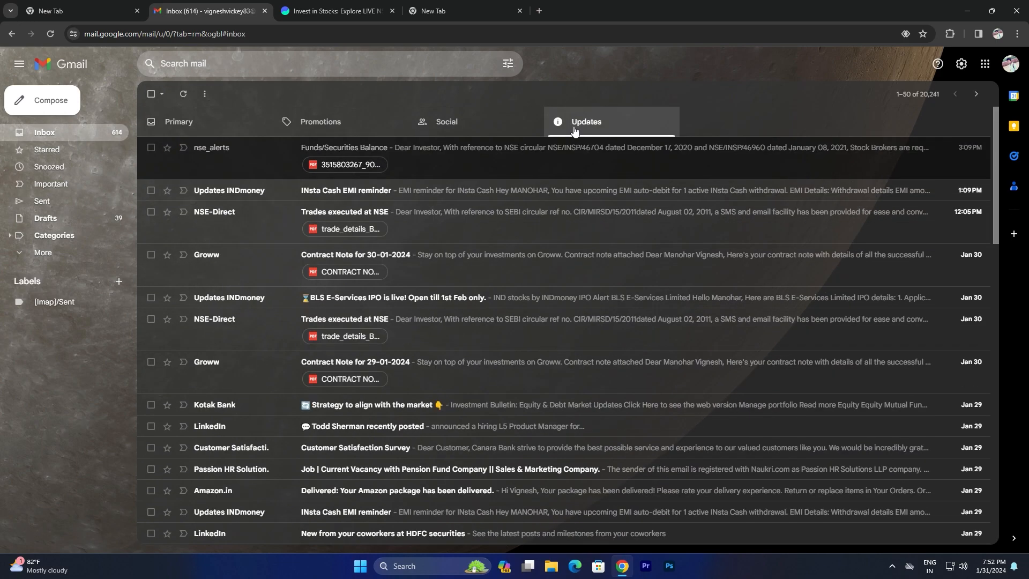
scroll(241, 400, down, 2)
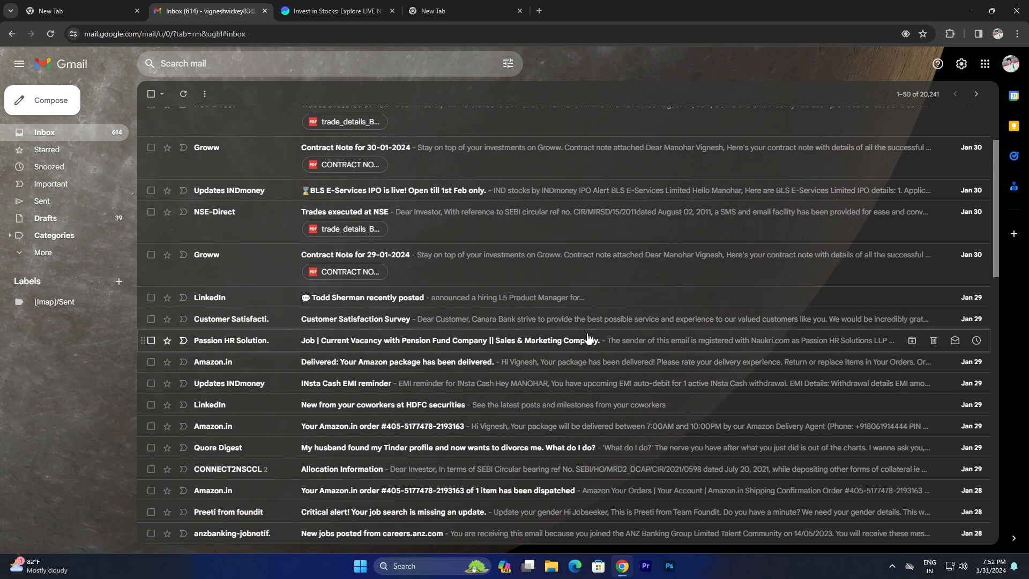
right_click(247, 322)
click(321, 512)
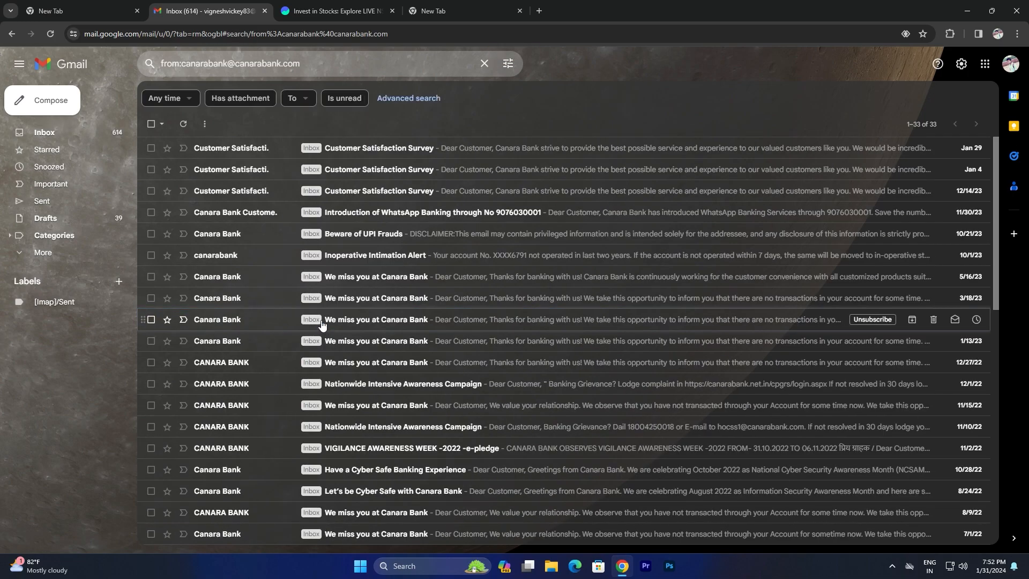
scroll(349, 321, down, 10)
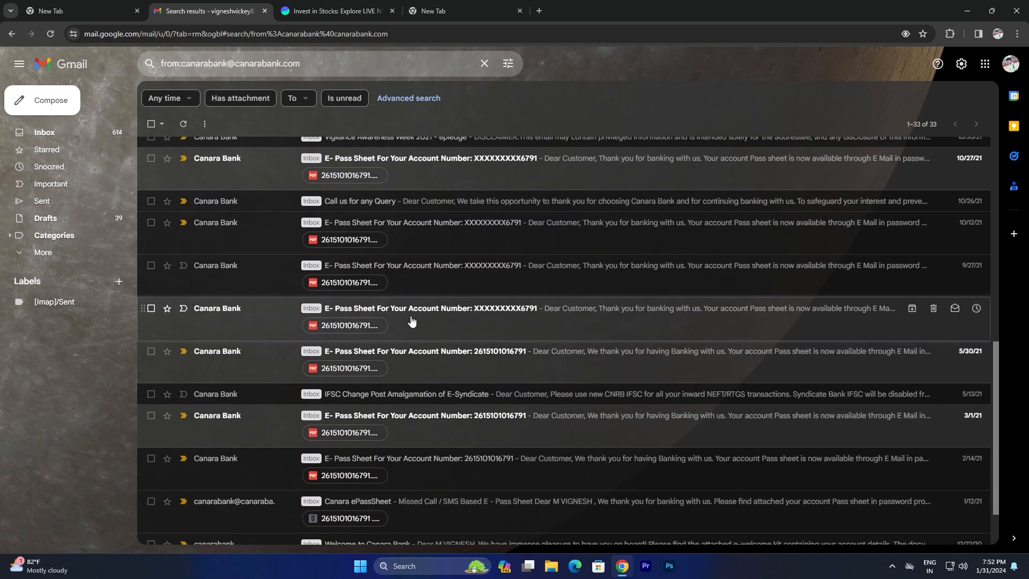
scroll(410, 321, down, 2)
scroll(443, 362, up, 2)
scroll(473, 349, up, 10)
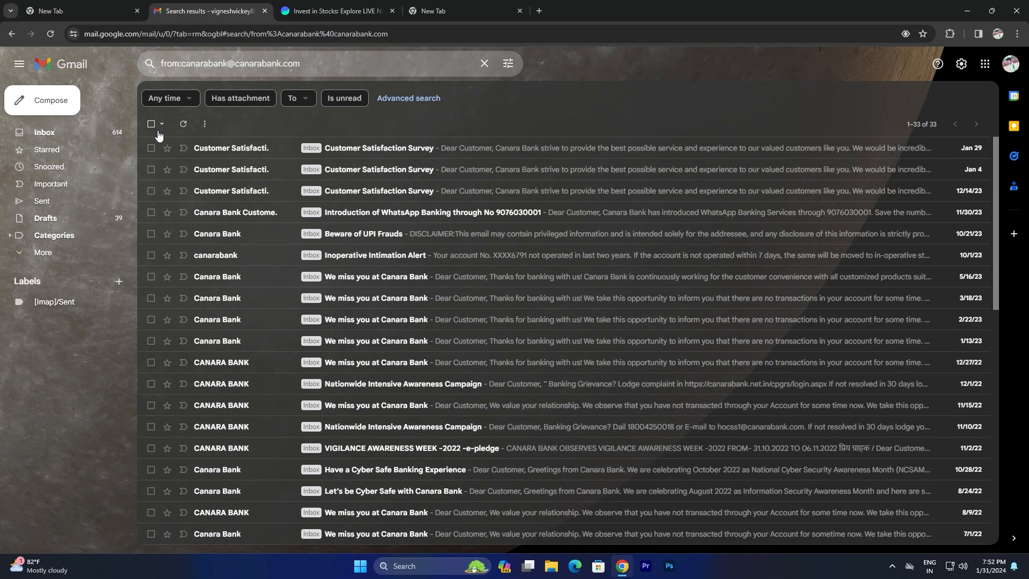
Select all the Canara Bank emails found by the search, delete them, and return to the inbox
click(152, 124)
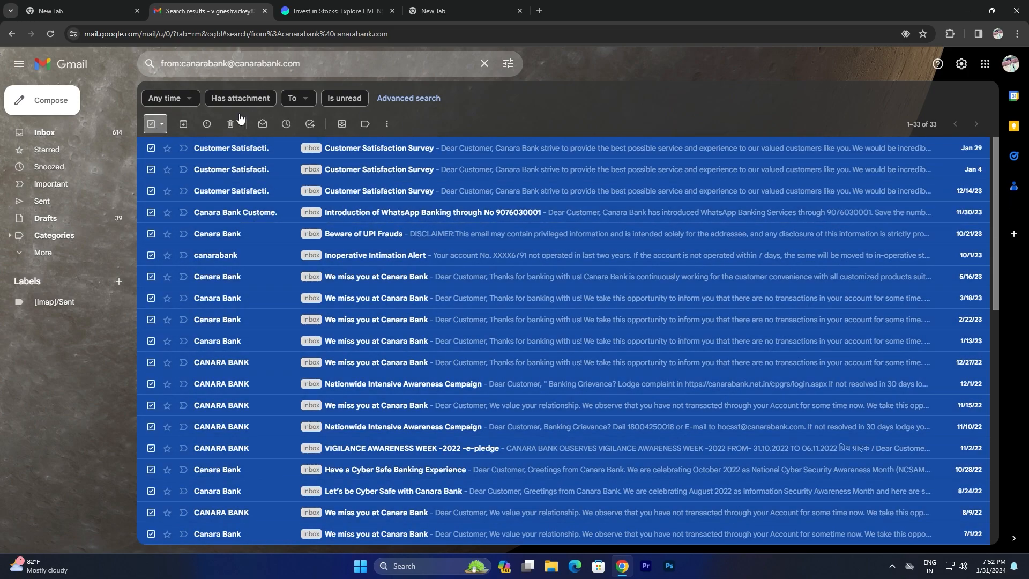
click(231, 121)
click(88, 131)
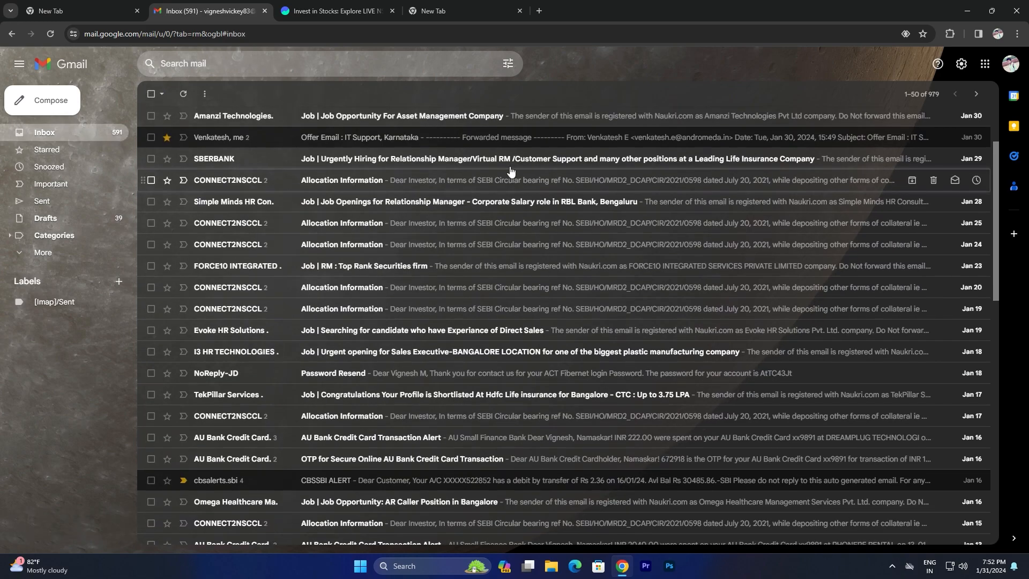
Look through the inbox's Primary and Updates categories for further unwanted senders
scroll(584, 289, down, 5)
scroll(441, 368, up, 6)
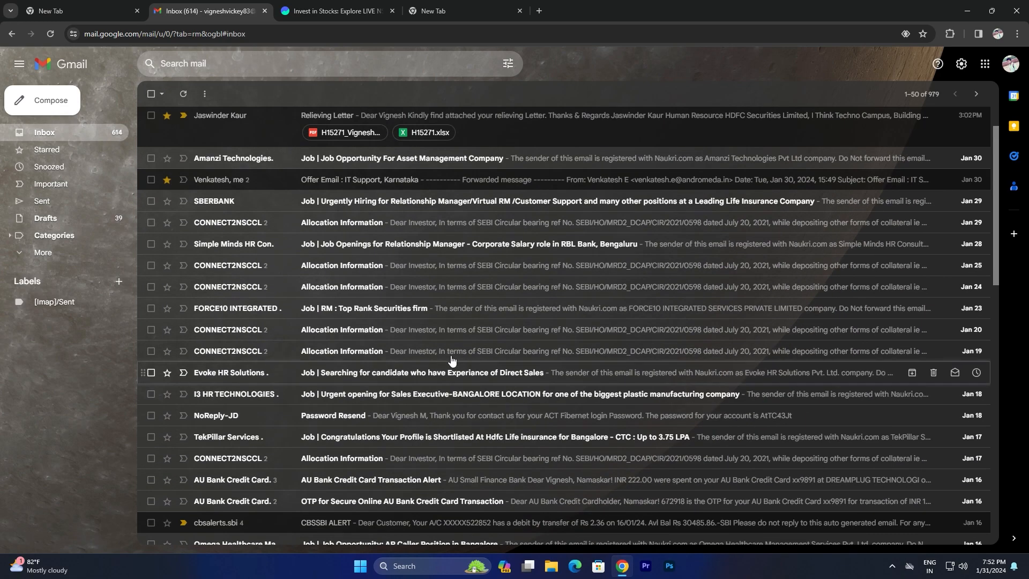
click(587, 126)
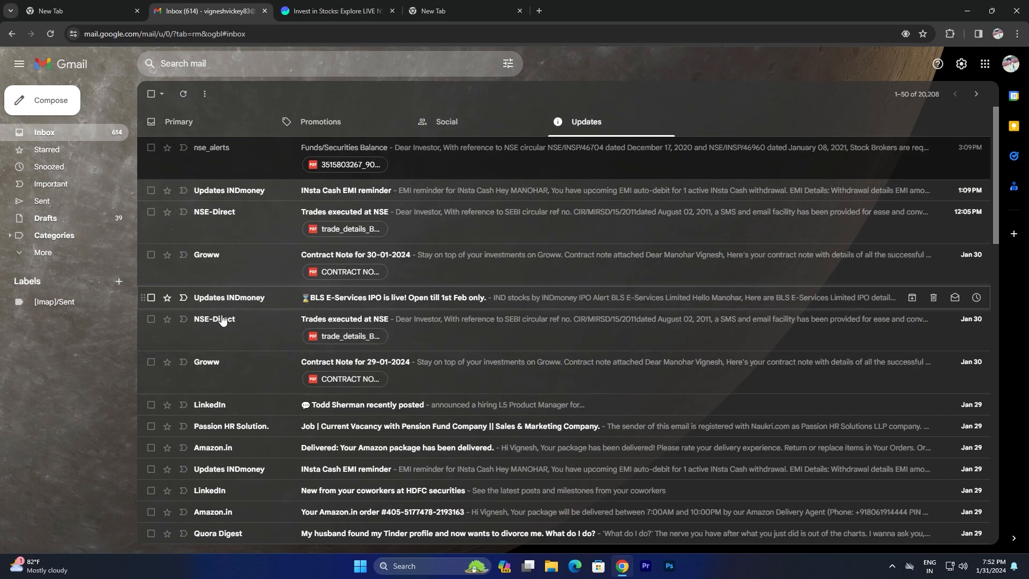
scroll(354, 415, down, 1)
scroll(353, 415, up, 1)
click(198, 122)
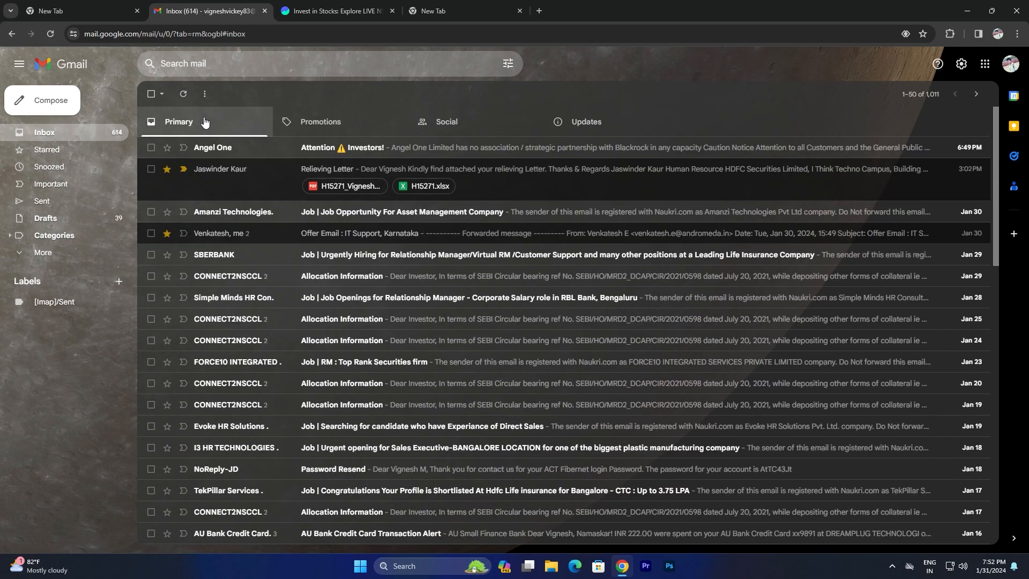
click(598, 127)
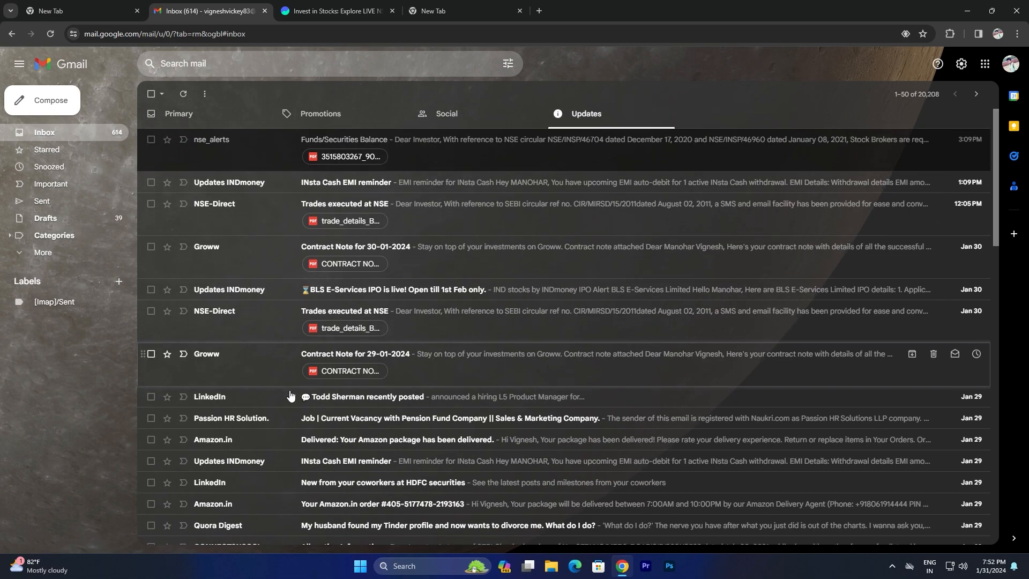
Find all emails from the Naukri sender of the "Recruiters are noticing your profile" message in Updates, and look through the matches
scroll(292, 395, down, 6)
scroll(290, 395, down, 5)
scroll(300, 407, up, 3)
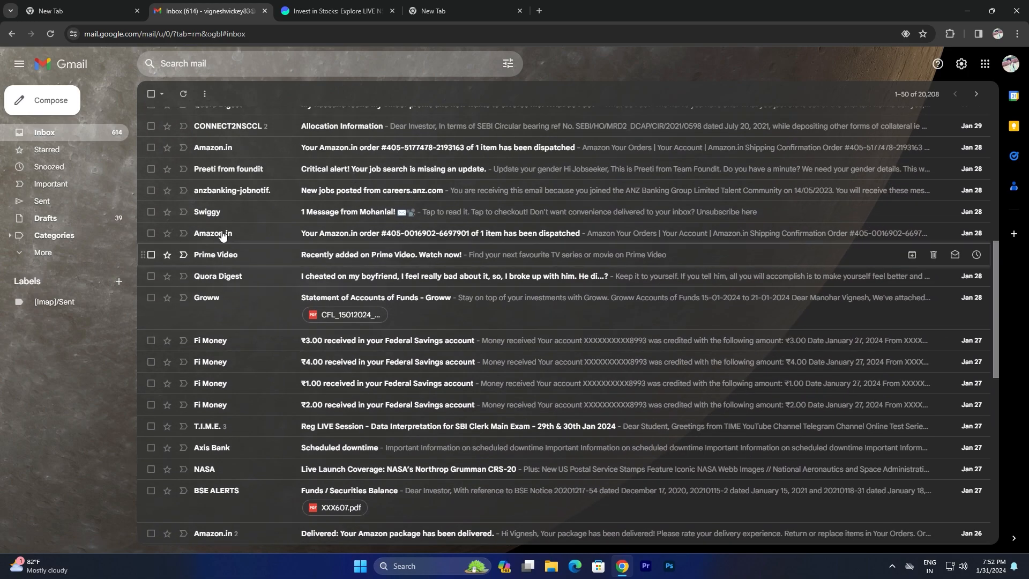
scroll(331, 425, down, 4)
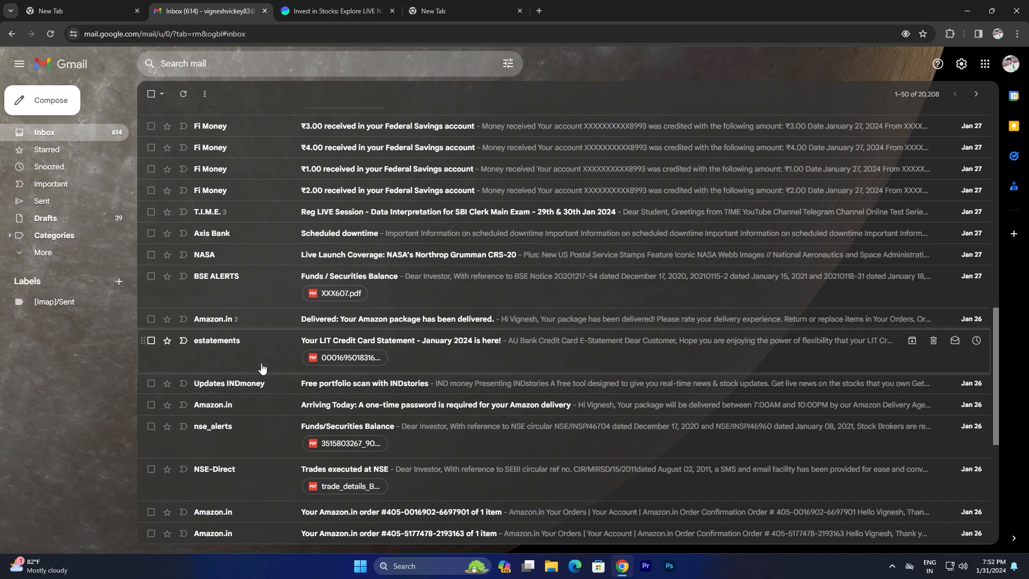
scroll(268, 404, down, 2)
scroll(284, 402, down, 2)
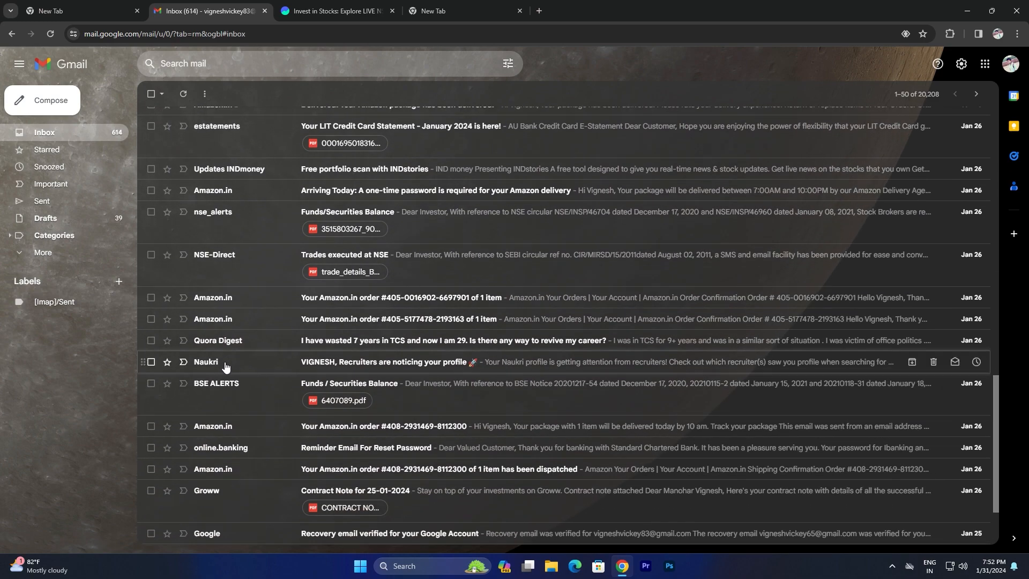
right_click(207, 364)
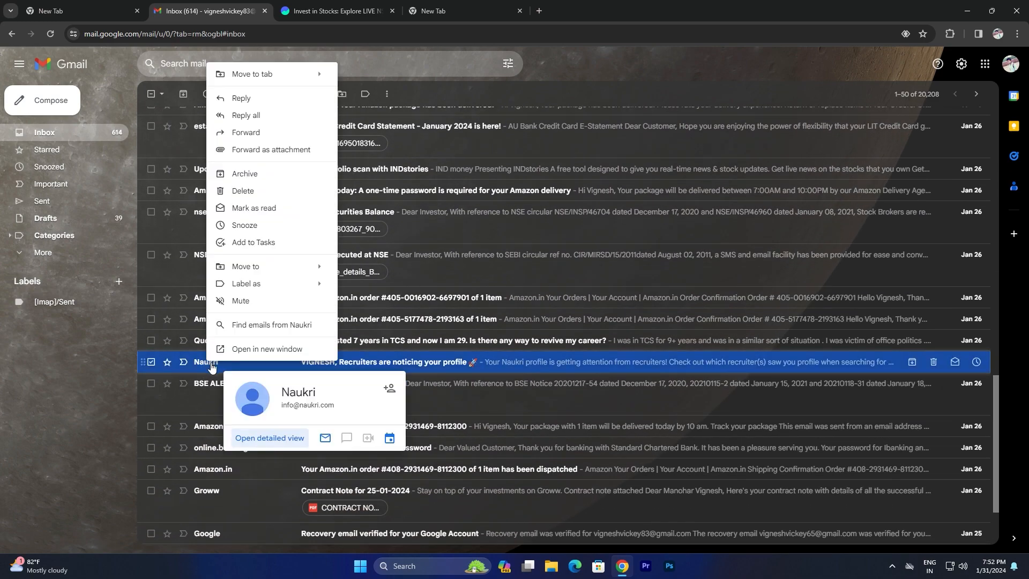
click(279, 328)
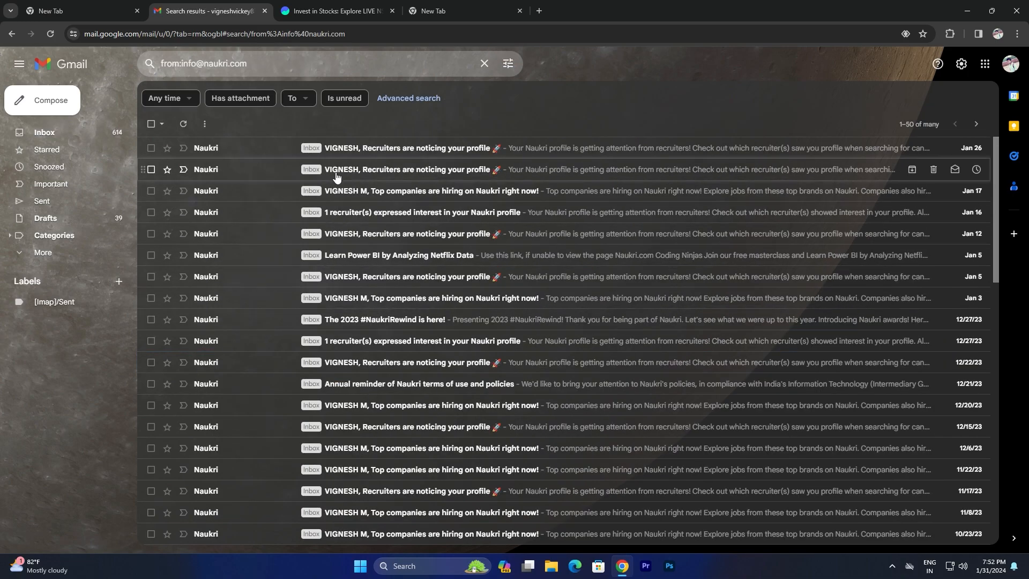
scroll(376, 300, down, 15)
scroll(377, 293, up, 15)
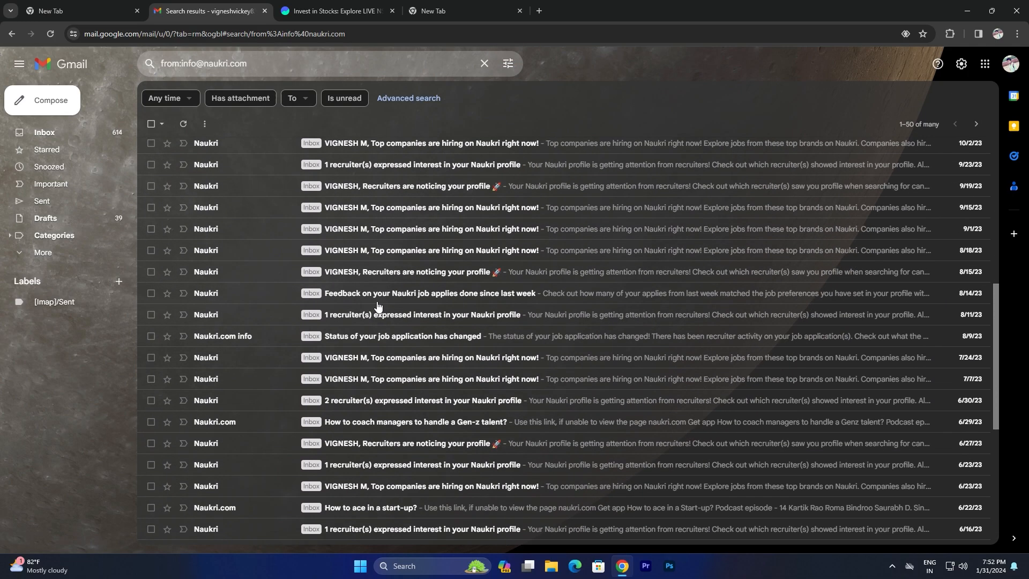
Select all conversations matching the Naukri search, delete them with the bulk action confirmed, and return to the inbox
click(151, 124)
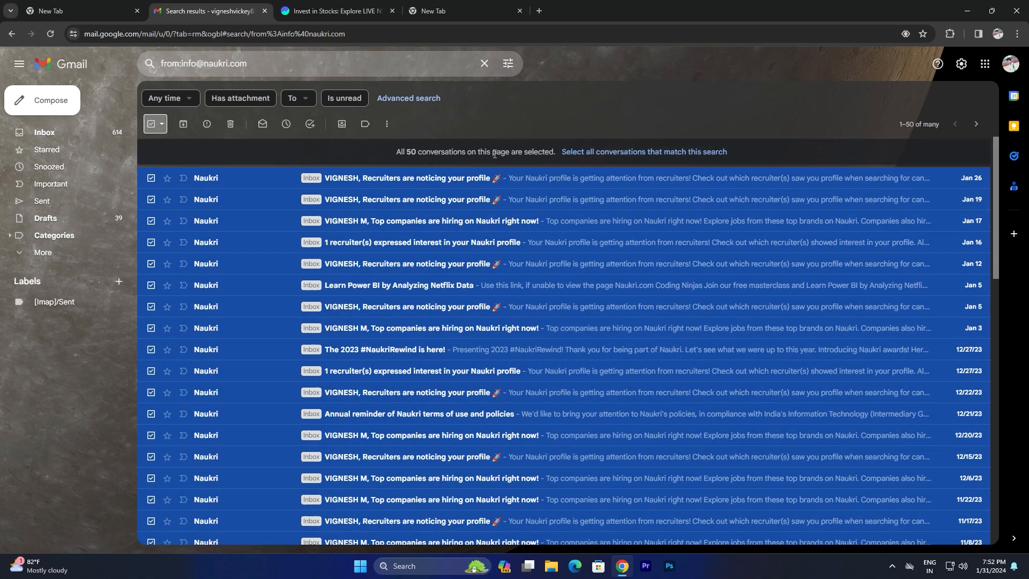
click(691, 155)
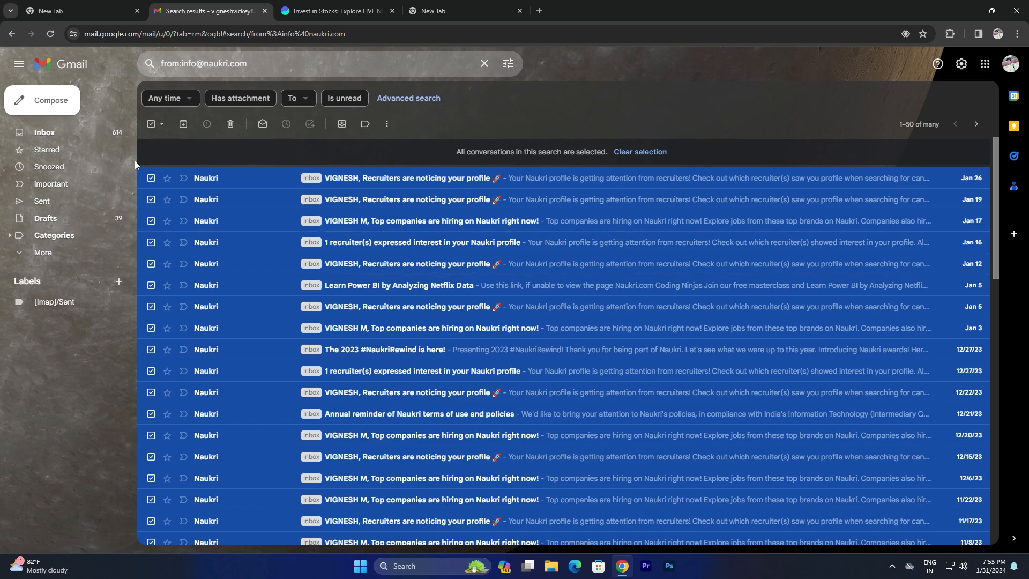
click(231, 125)
click(615, 326)
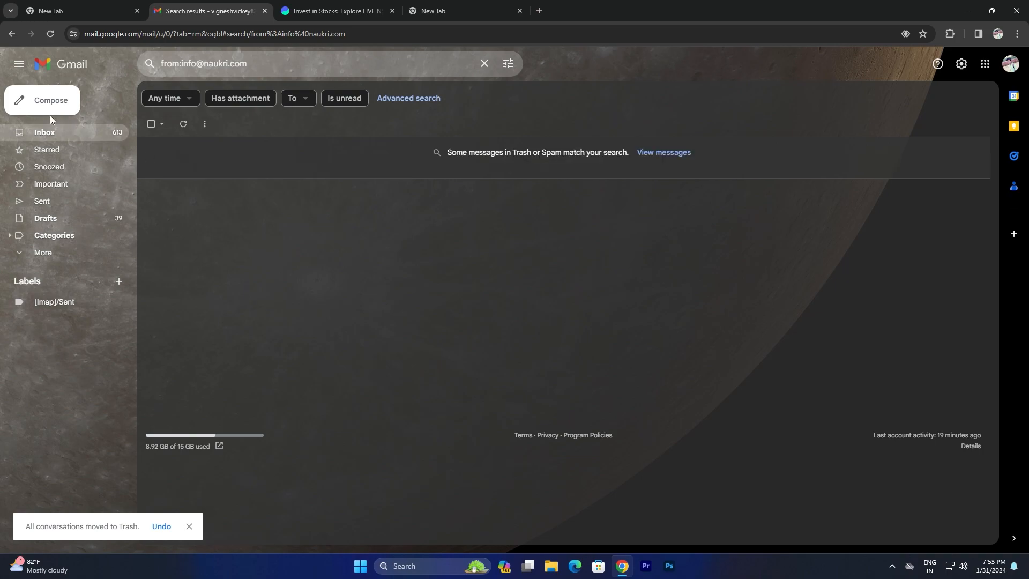
click(114, 138)
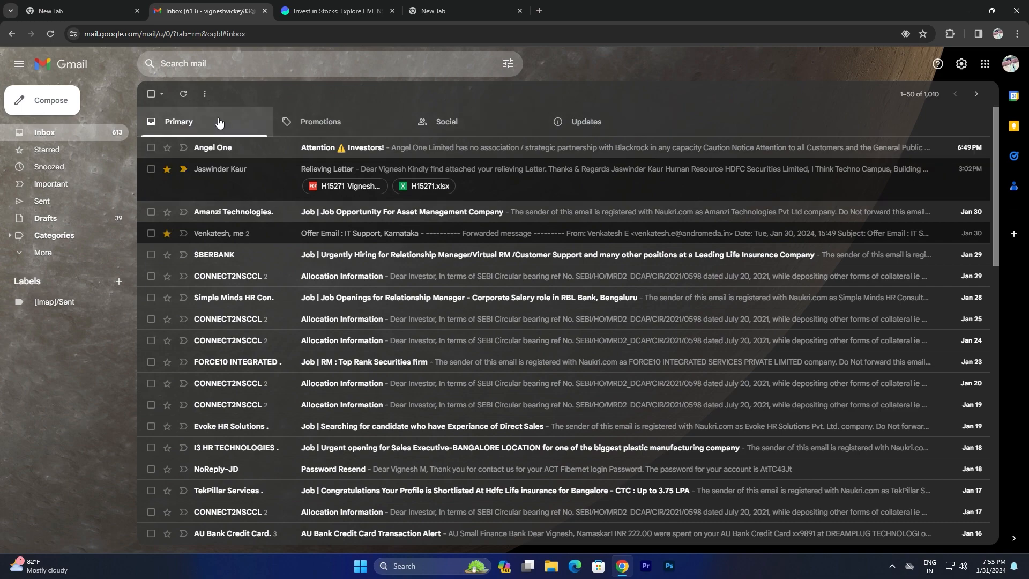
Turn off the Updates category in the inbox settings and save the changes
click(963, 65)
click(932, 121)
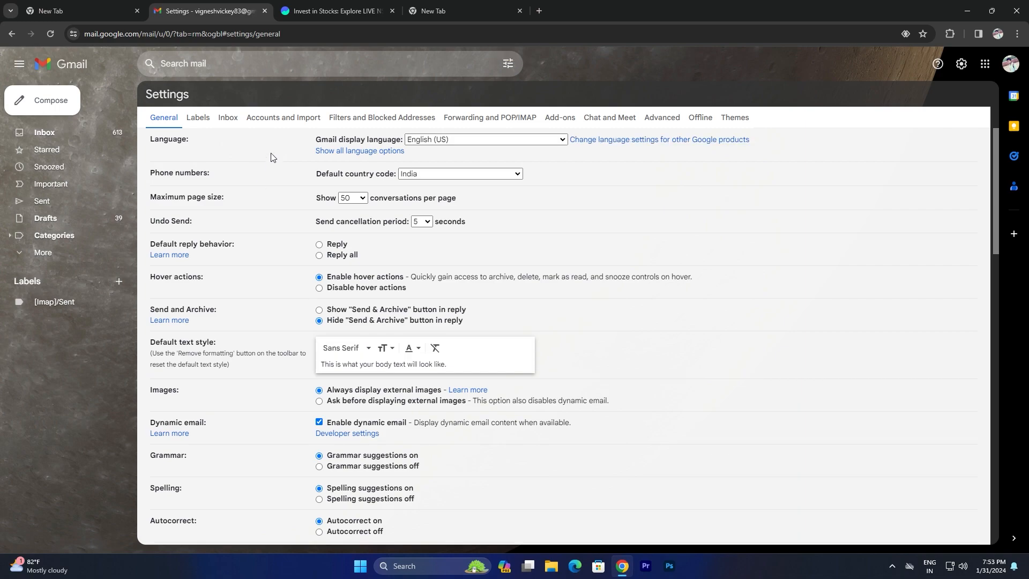
click(222, 119)
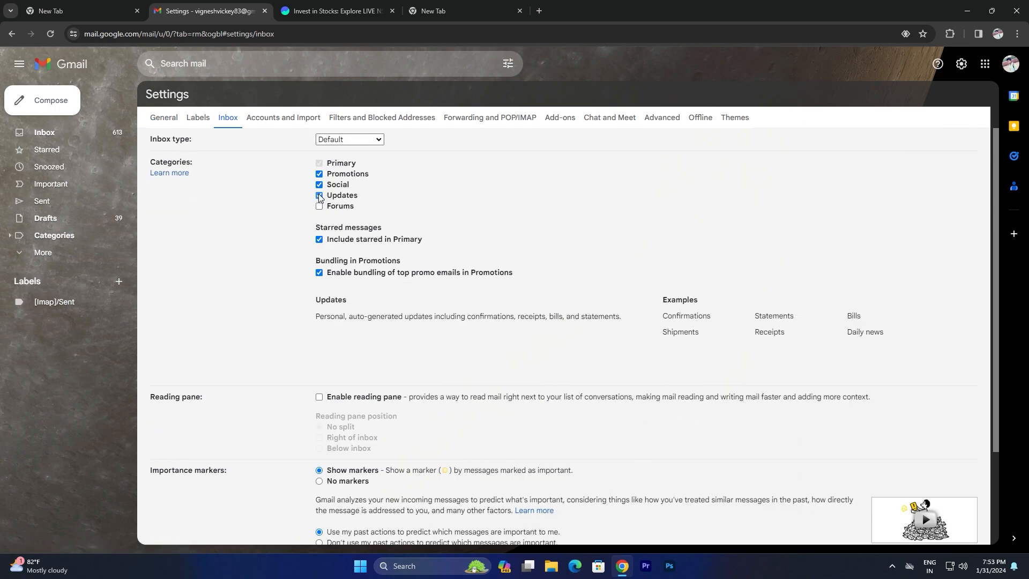
scroll(606, 440, down, 3)
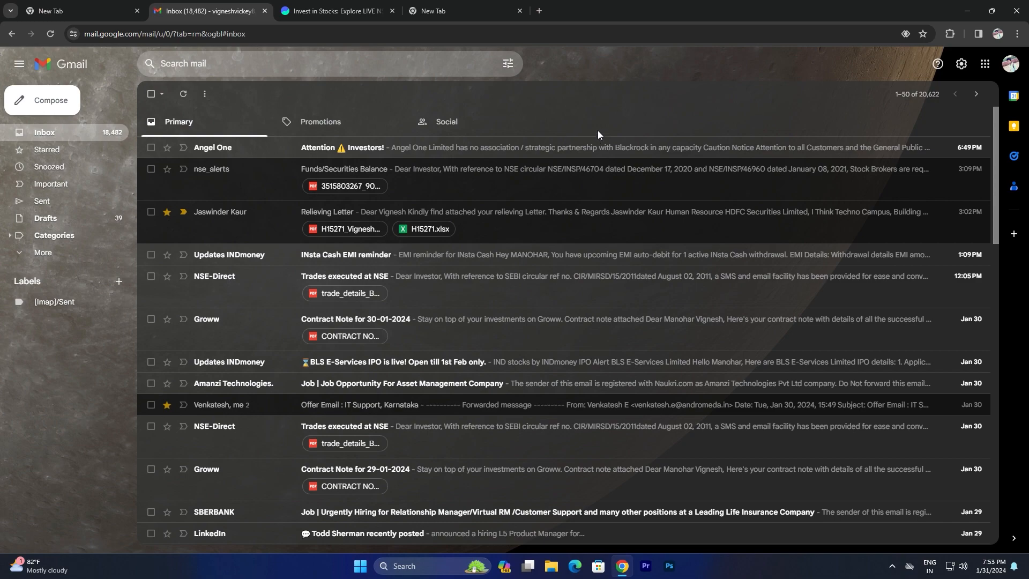
Turn the Updates category back on in the inbox settings and save the changes
click(960, 67)
click(920, 120)
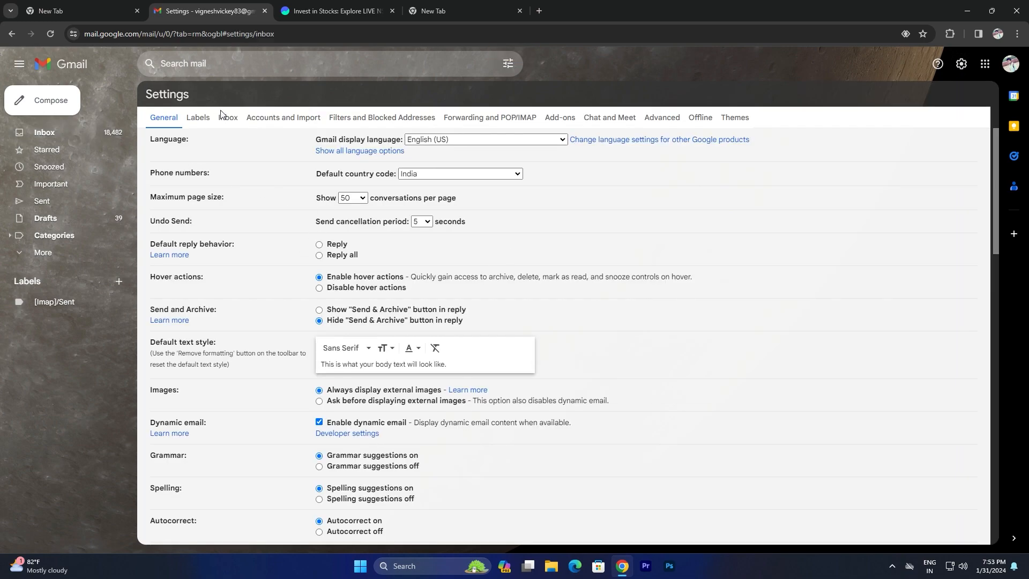
click(223, 116)
scroll(559, 472, down, 5)
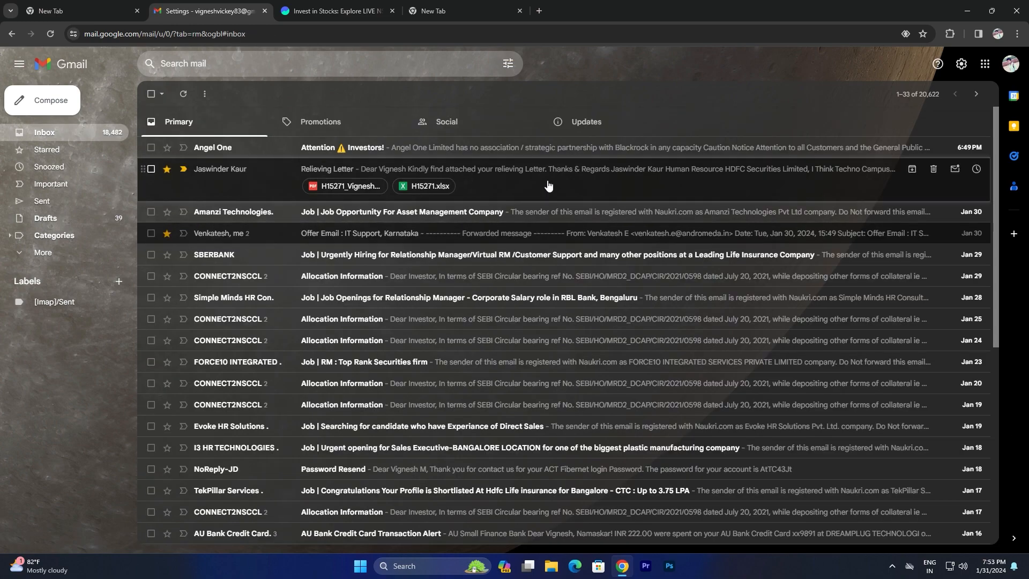
Find all emails from the AU Small Finance Bank sender of the 9M FY23-24 performance message in Updates
click(590, 124)
scroll(240, 353, down, 20)
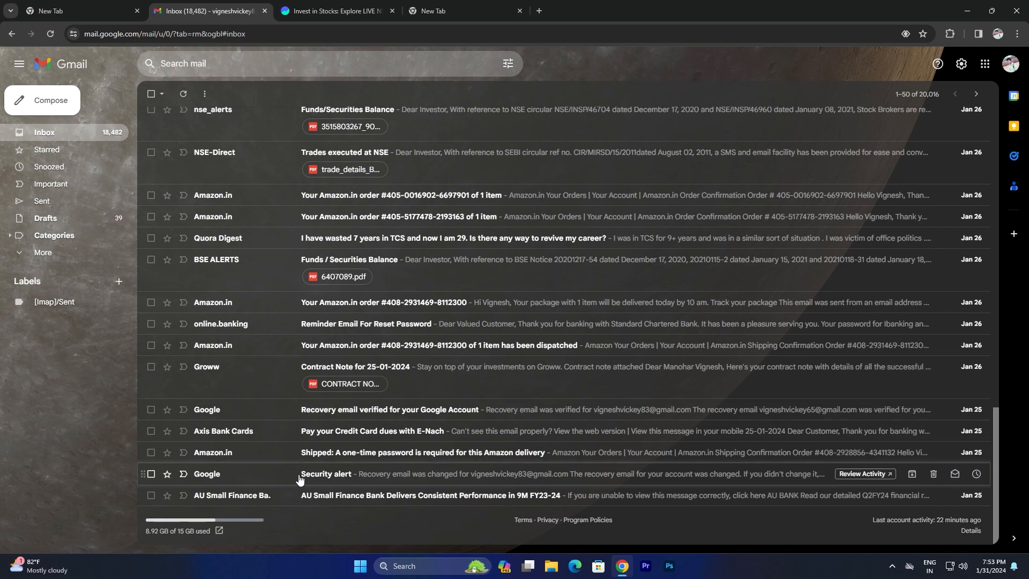
right_click(248, 498)
click(322, 523)
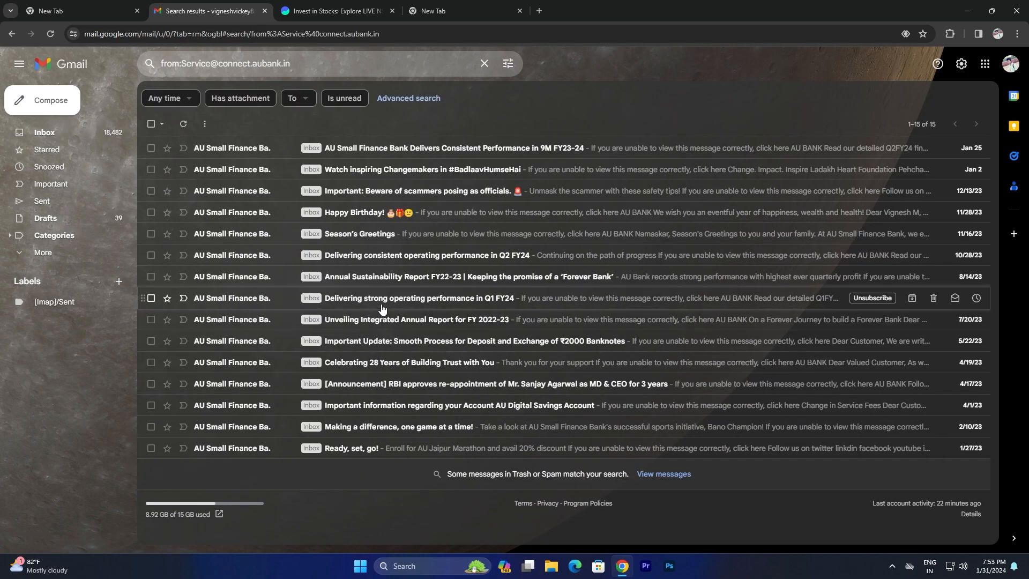
Unsubscribe from the AU Small Finance Bank mailing list, then select and delete all its emails found by the search
click(872, 426)
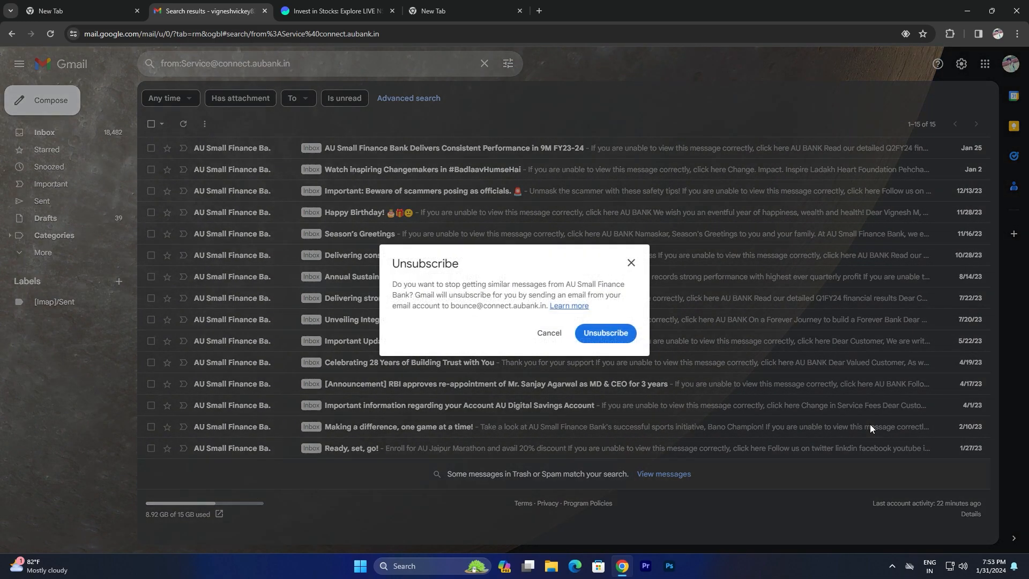
click(621, 336)
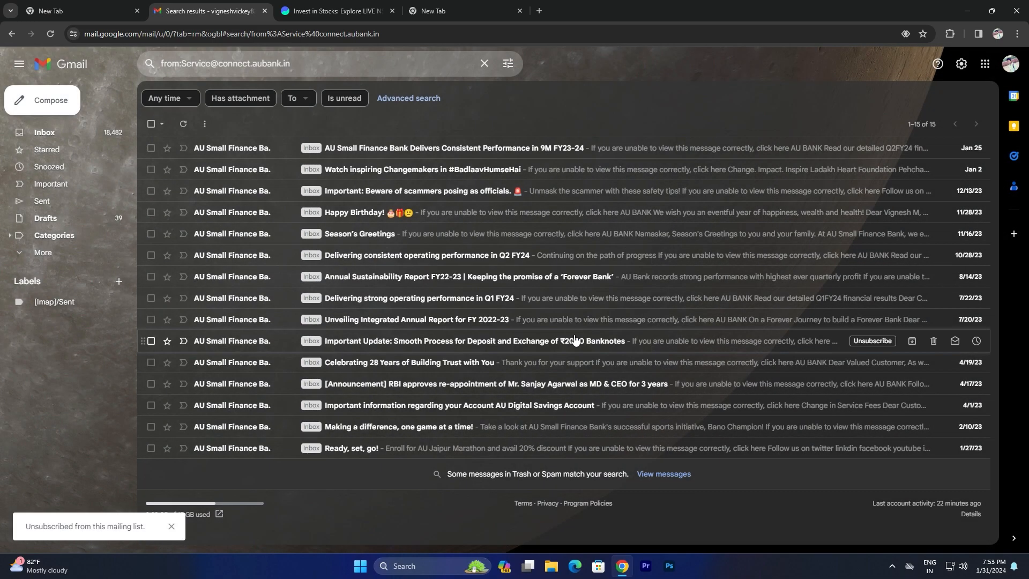
click(152, 124)
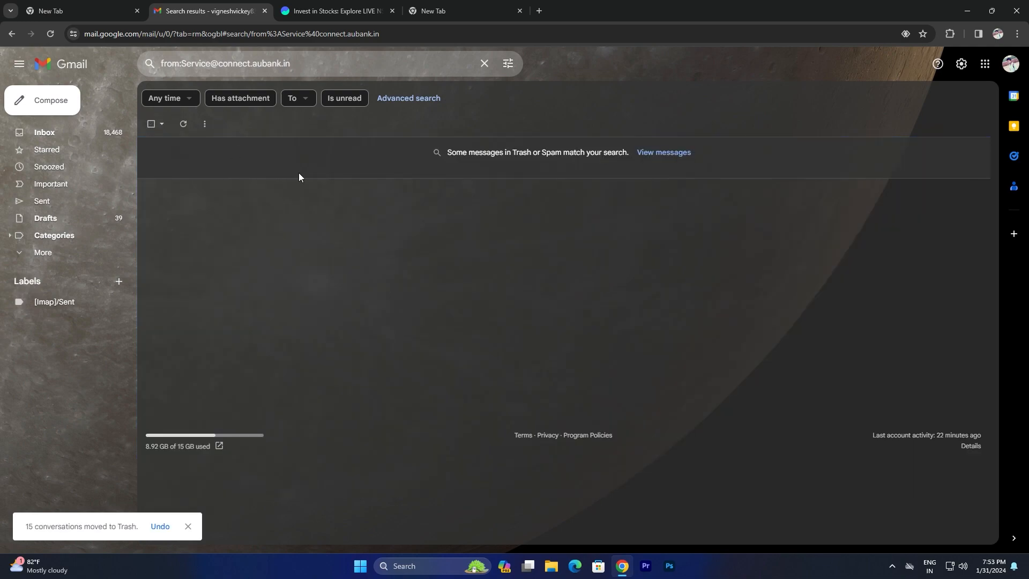
Return to the inbox with the blank new message minimized, and look through the emails in the Updates category
click(48, 112)
click(67, 128)
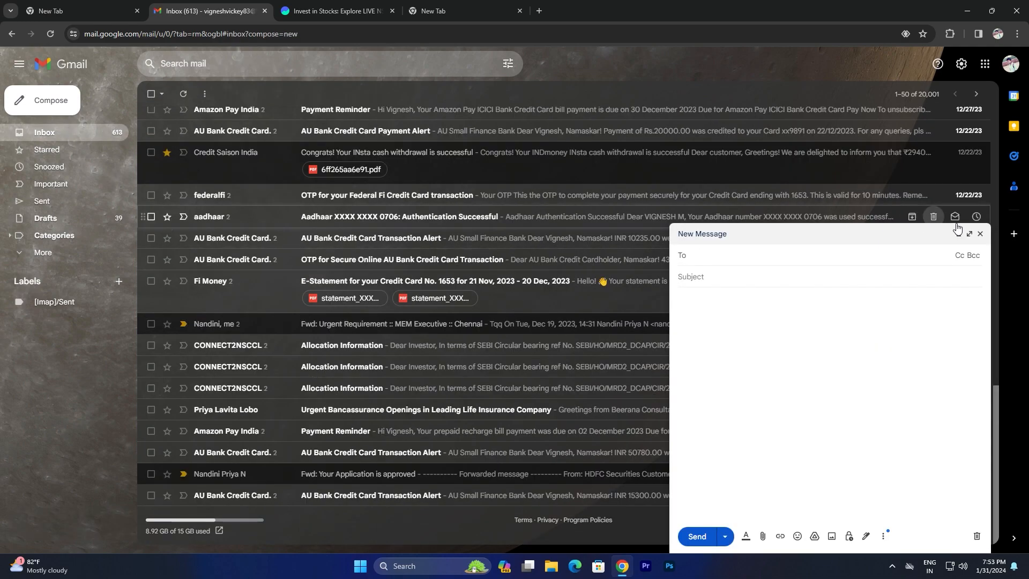
click(986, 236)
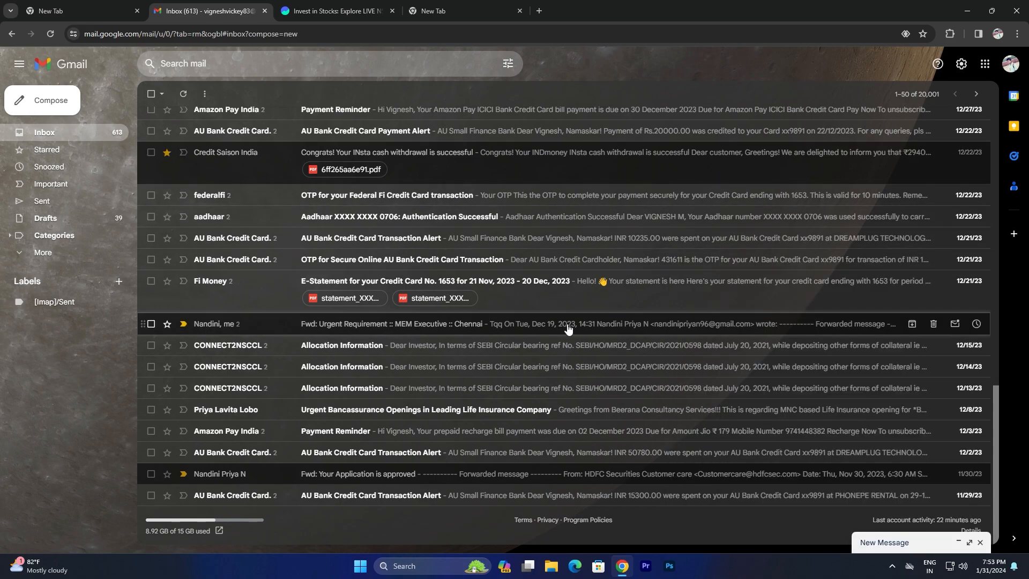
scroll(455, 287, up, 15)
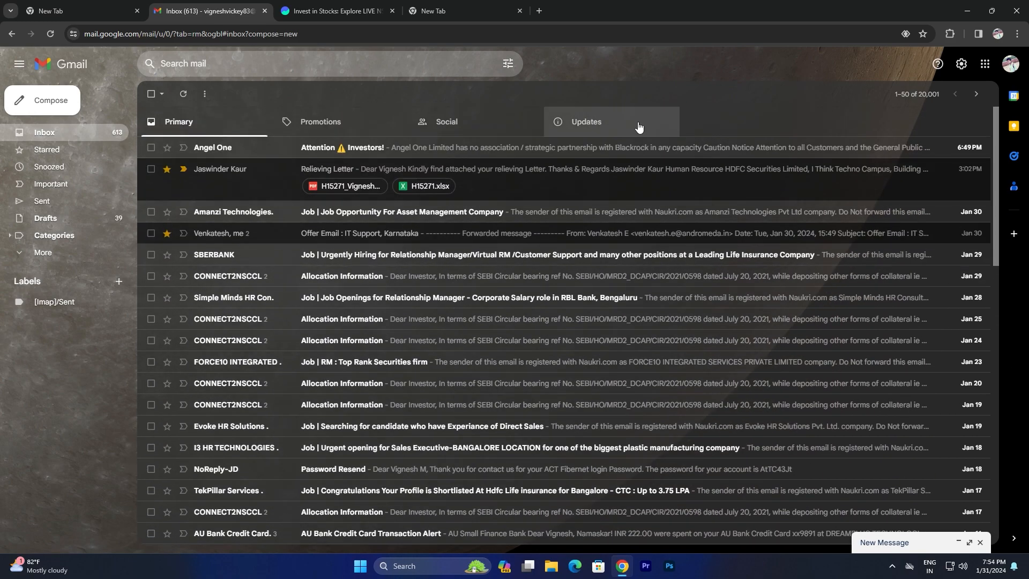
click(638, 126)
scroll(330, 292, down, 15)
scroll(329, 295, up, 15)
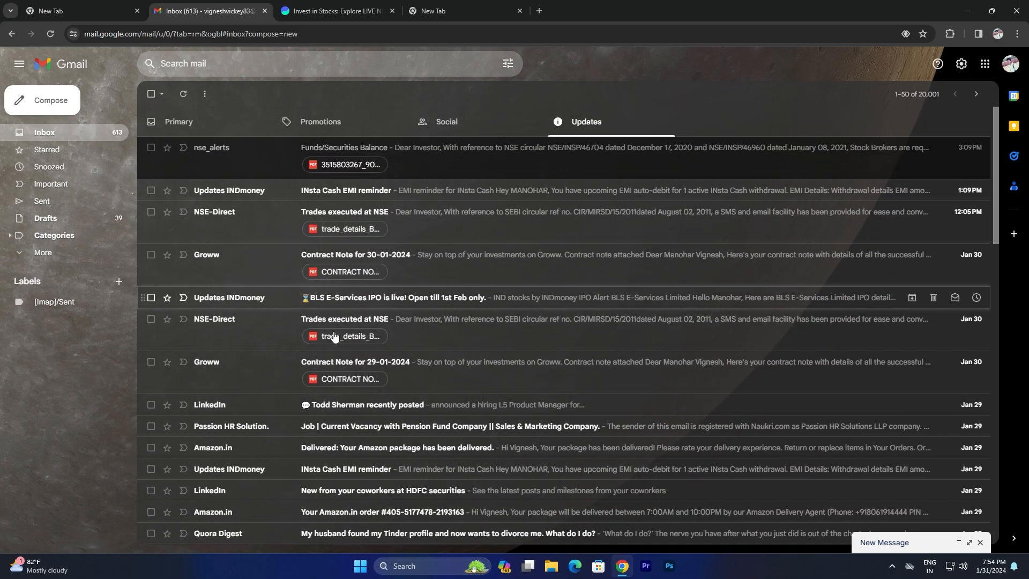